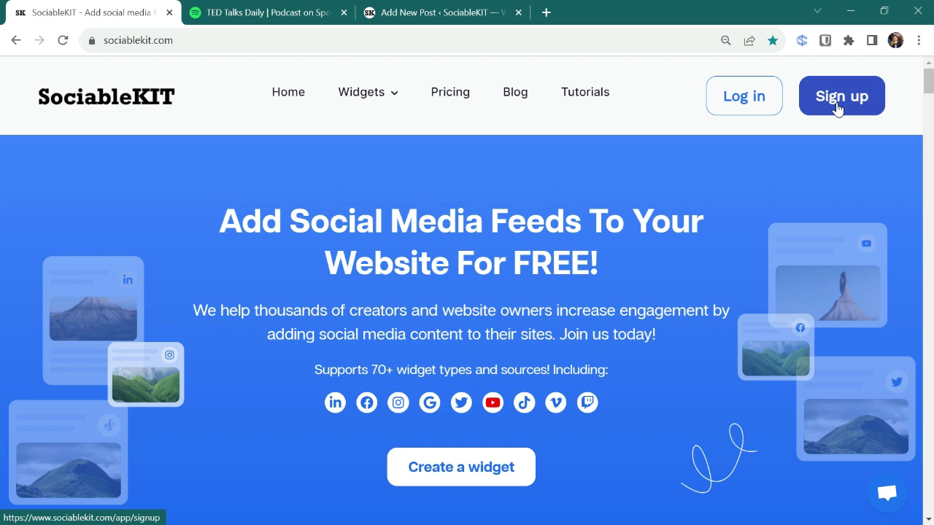
# - Sign in to SociableKIT from the homepage Log in link to reach My Widgets
pyautogui.click(744, 103)
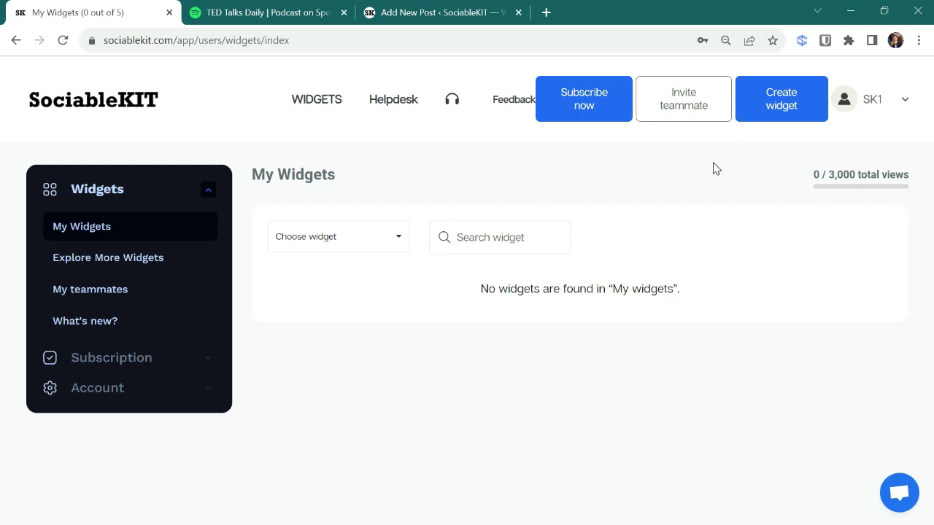
# - Start a new widget and choose Spotify Podcast as its type by searching 'Spotify'
pyautogui.click(787, 107)
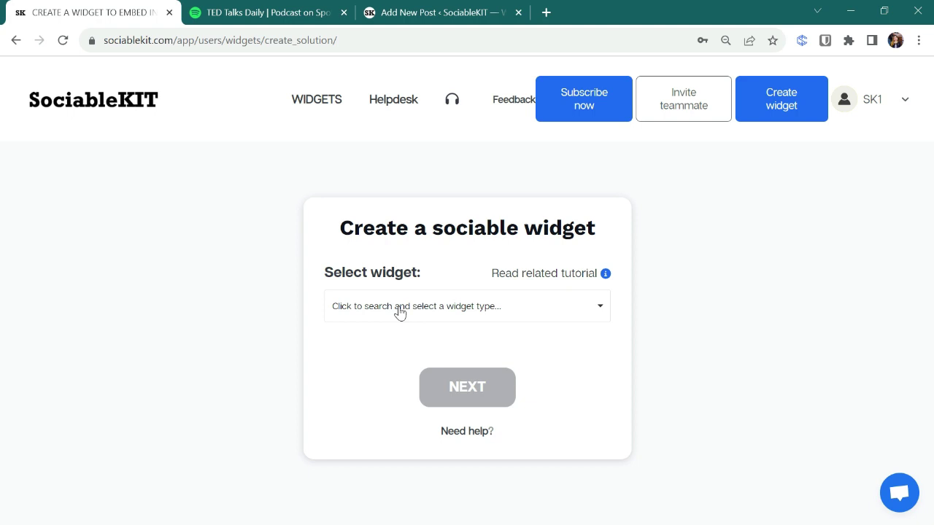
pyautogui.click(532, 311)
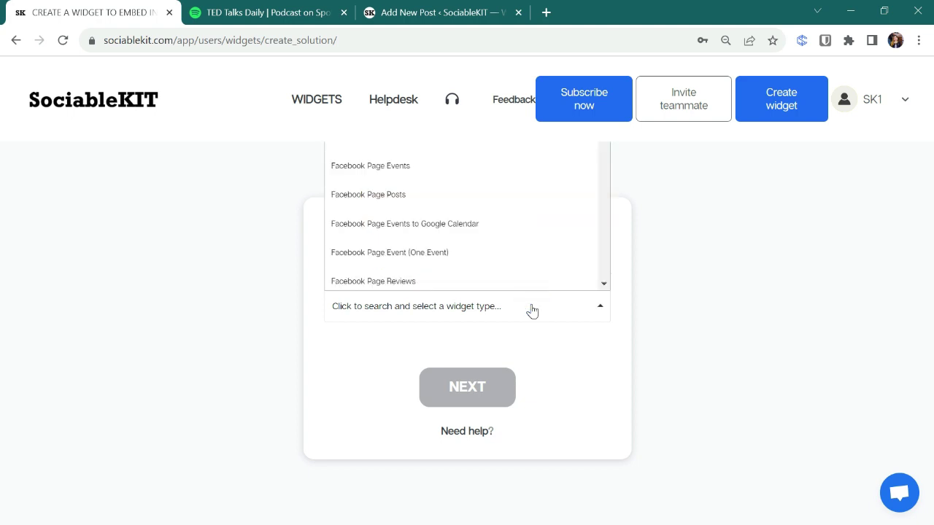
pyautogui.write('Spot')
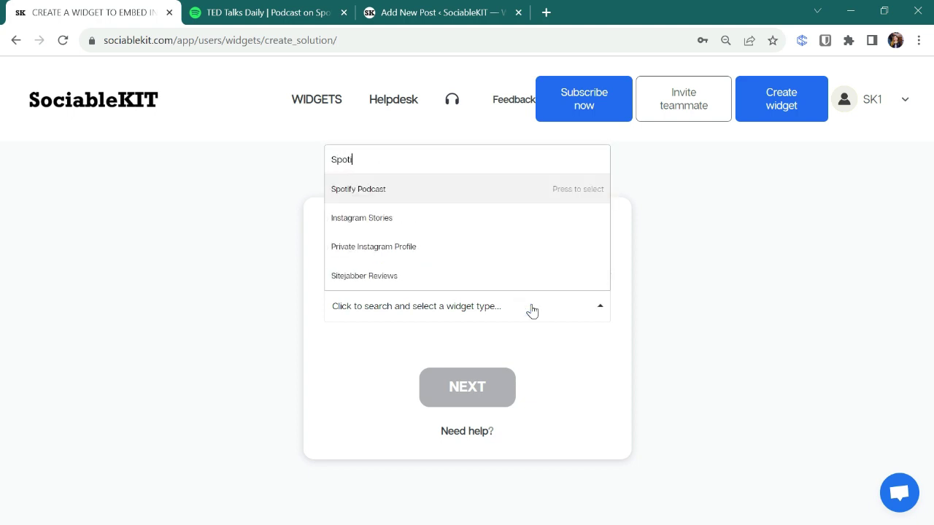
pyautogui.write('ify')
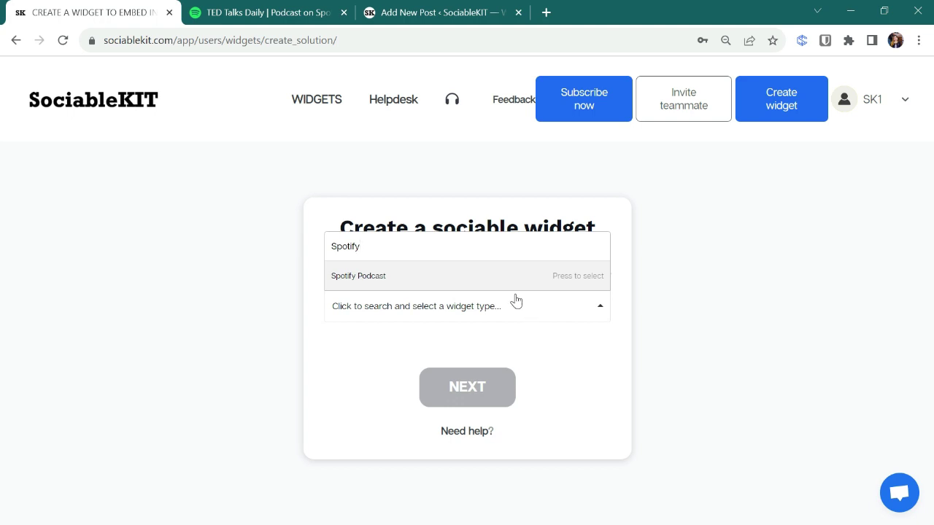
pyautogui.click(435, 278)
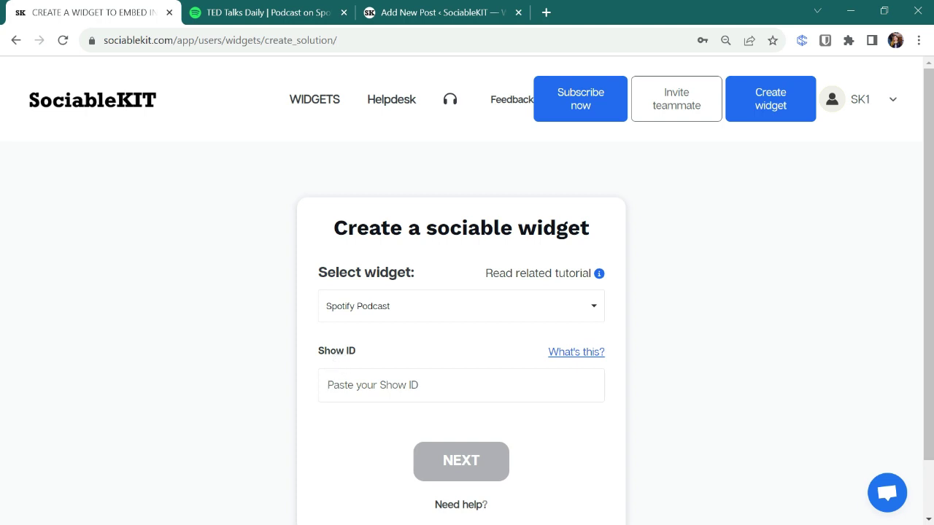
pyautogui.press('Return')
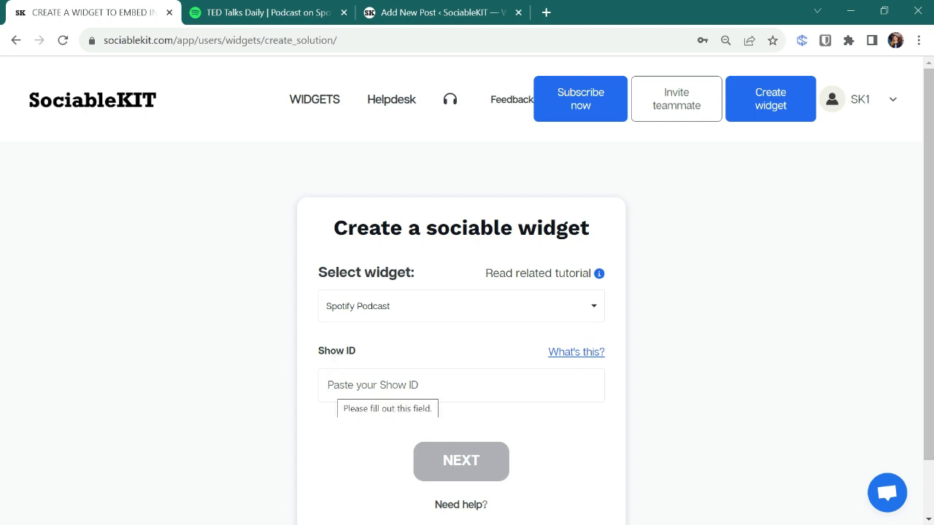
# - Copy the TED Talks Daily show URL from the Spotify Web Player address bar
pyautogui.click(313, 9)
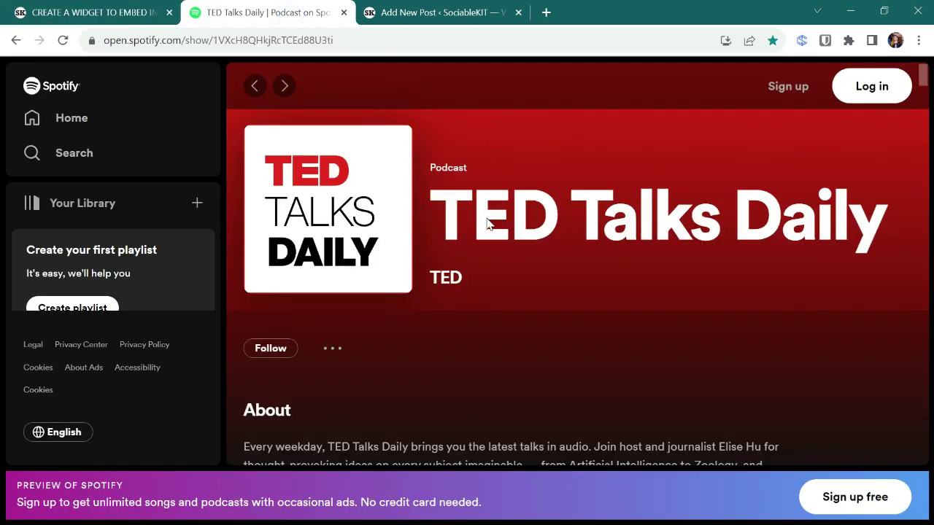
pyautogui.click(349, 40)
pyautogui.rightClick(349, 41)
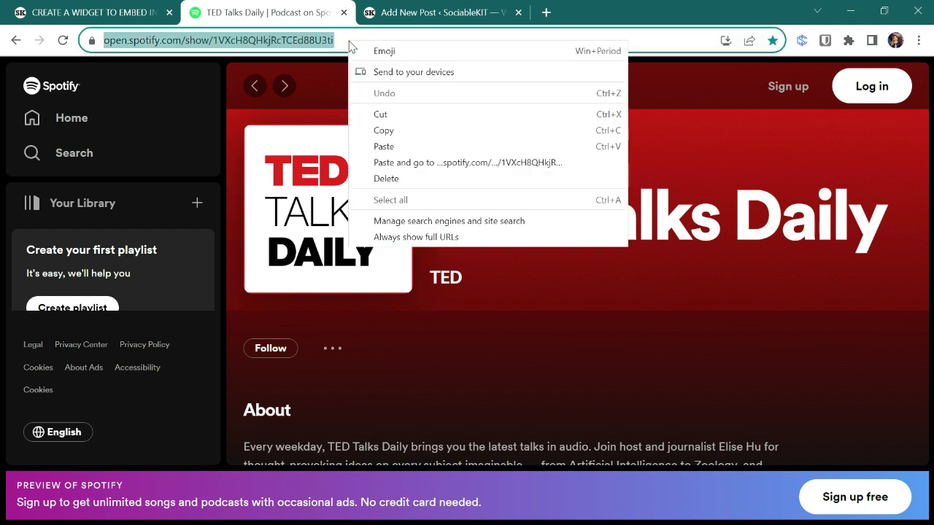
pyautogui.click(384, 131)
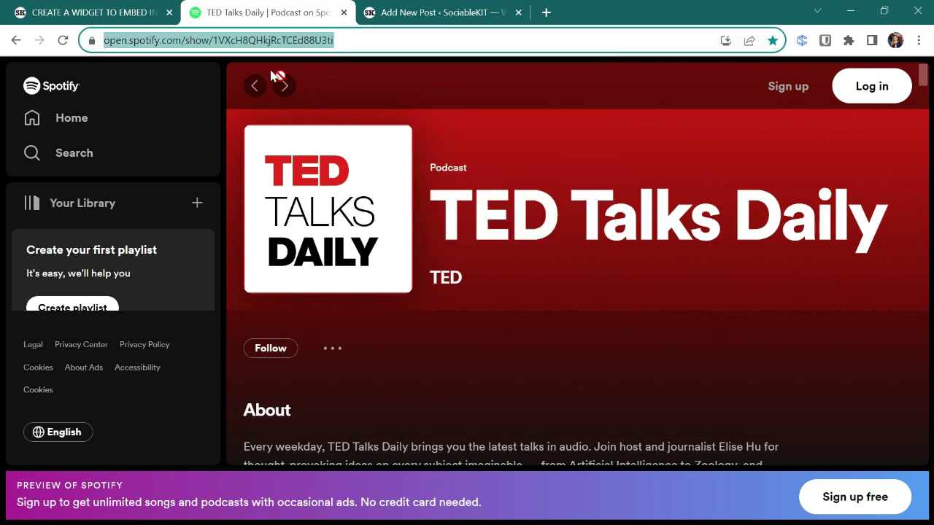
# - Paste the TED Talks Daily show ID into the widget's Show ID field
pyautogui.click(95, 12)
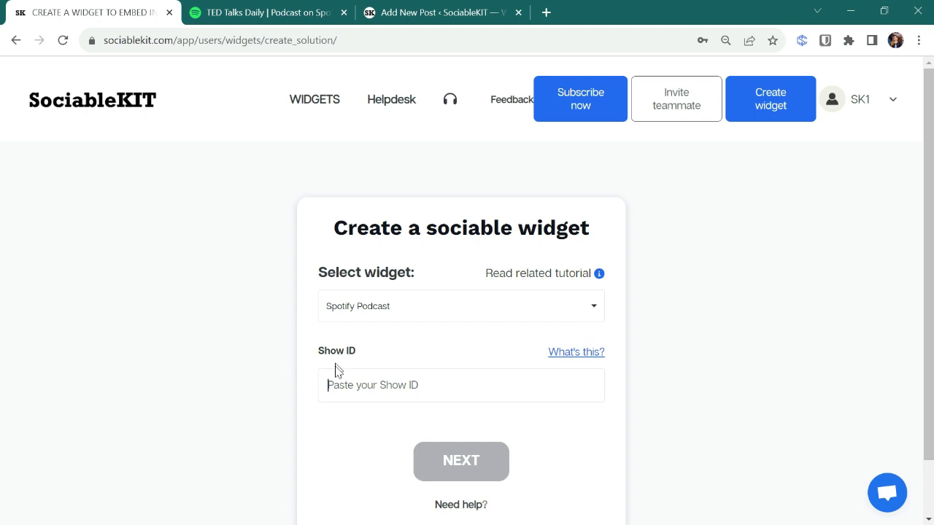
pyautogui.rightClick(332, 392)
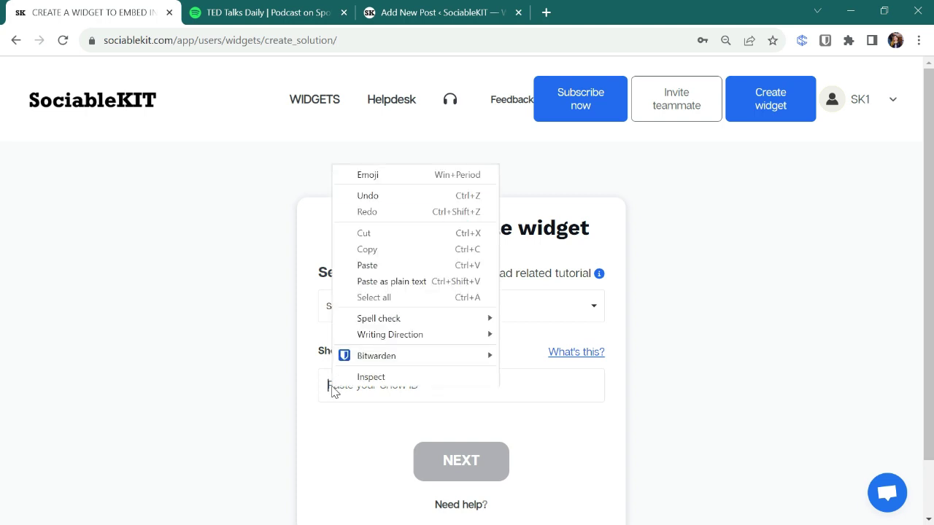
pyautogui.click(369, 265)
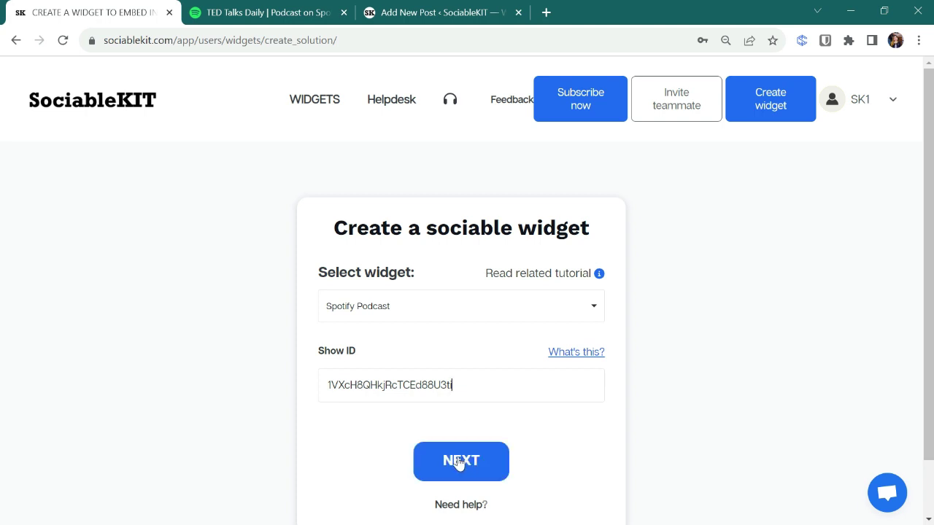
# - Create the Spotify Podcast widget with NEXT and acknowledge the free-trial popup with I UNDERSTAND
pyautogui.click(459, 462)
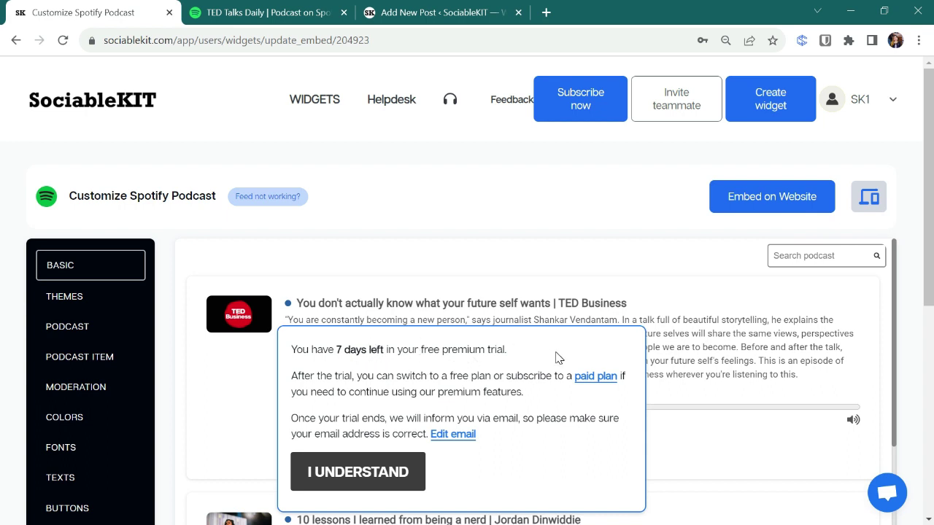
pyautogui.click(357, 475)
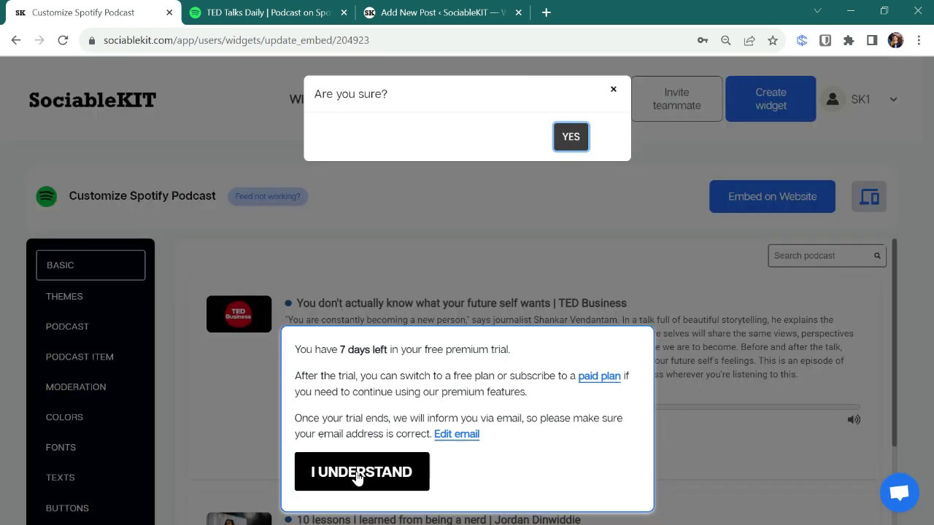
# - Confirm dismissing the free-trial notice and browse the TED episode preview down and back up
pyautogui.click(569, 138)
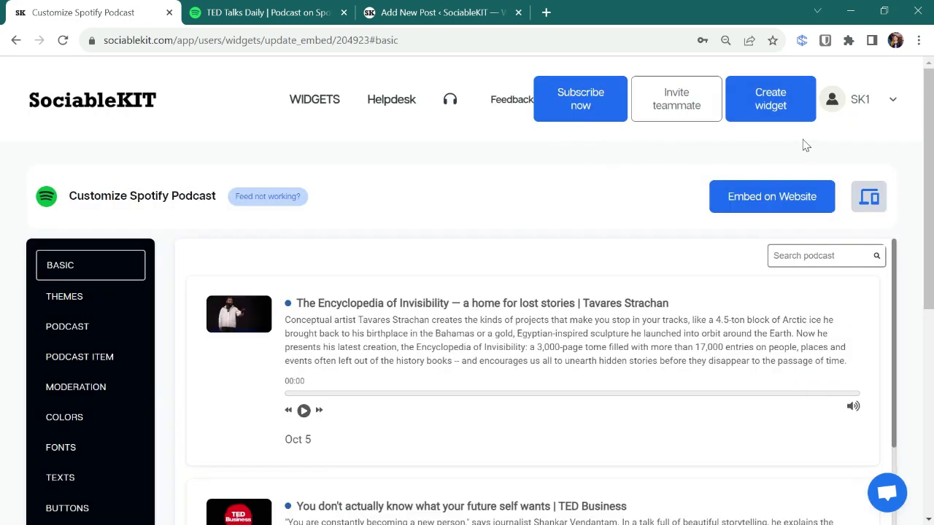
pyautogui.scroll(-2, 2, 186)
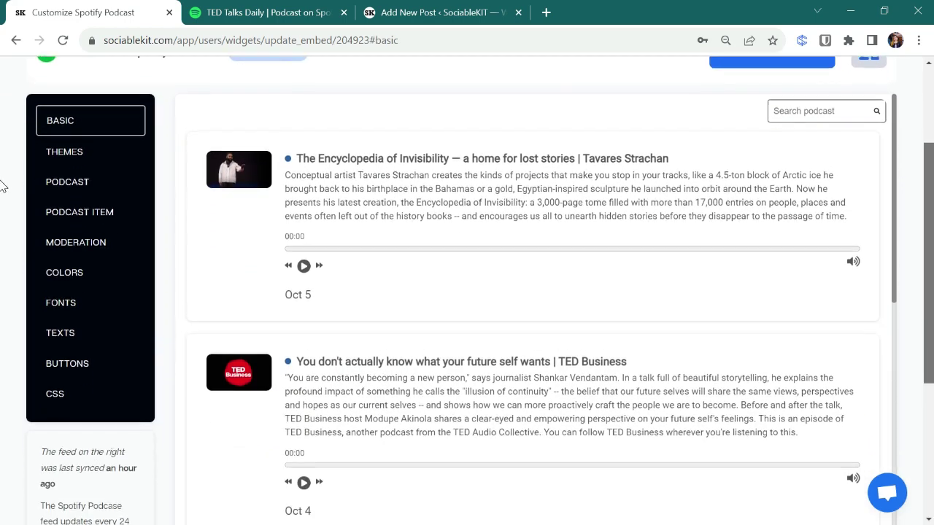
pyautogui.scroll(-2, 590, 267)
pyautogui.scroll(-5, 590, 274)
pyautogui.scroll(-6, 588, 285)
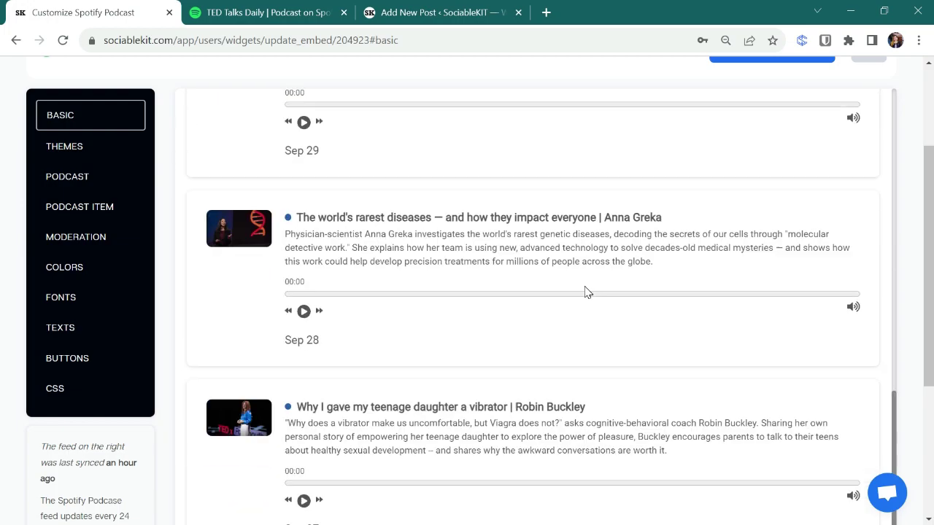
pyautogui.scroll(-5, 588, 292)
pyautogui.scroll(-1, 588, 293)
pyautogui.scroll(4, 588, 307)
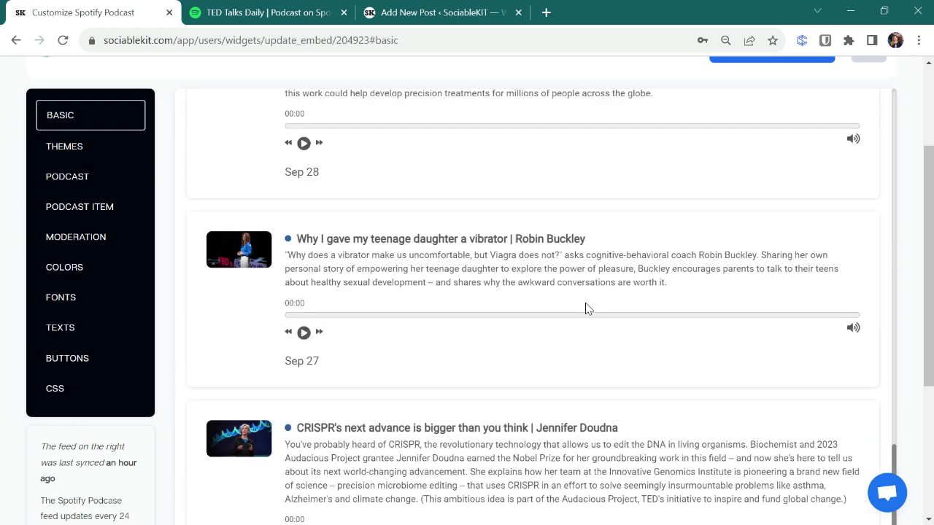
pyautogui.scroll(5, 588, 309)
pyautogui.scroll(5, 588, 309)
pyautogui.scroll(3, 588, 309)
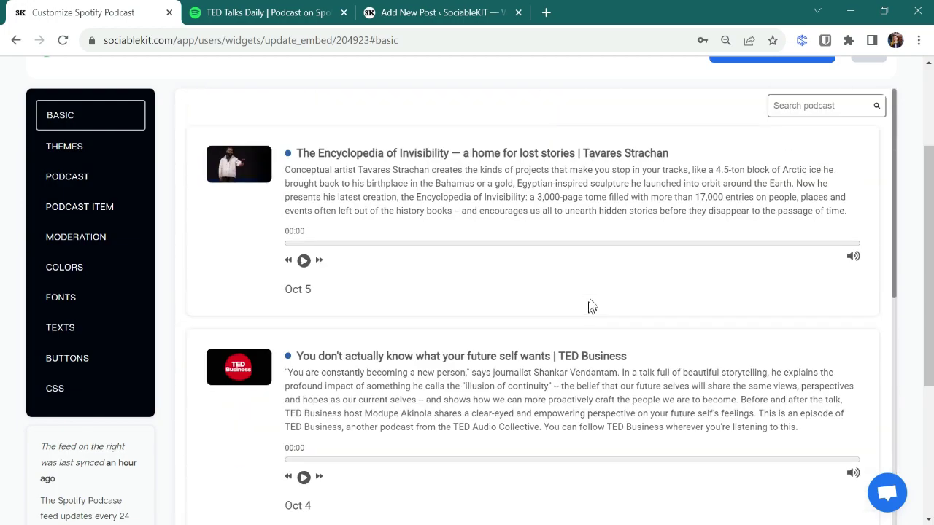
pyautogui.scroll(2, 636, 248)
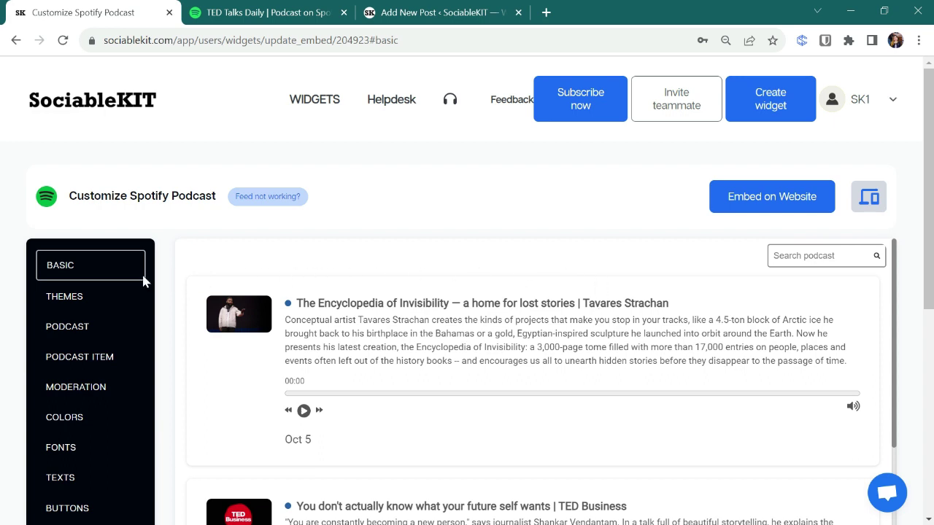
# - Apply the dark Maayos colour theme and scroll through the restyled episode feed
pyautogui.click(75, 277)
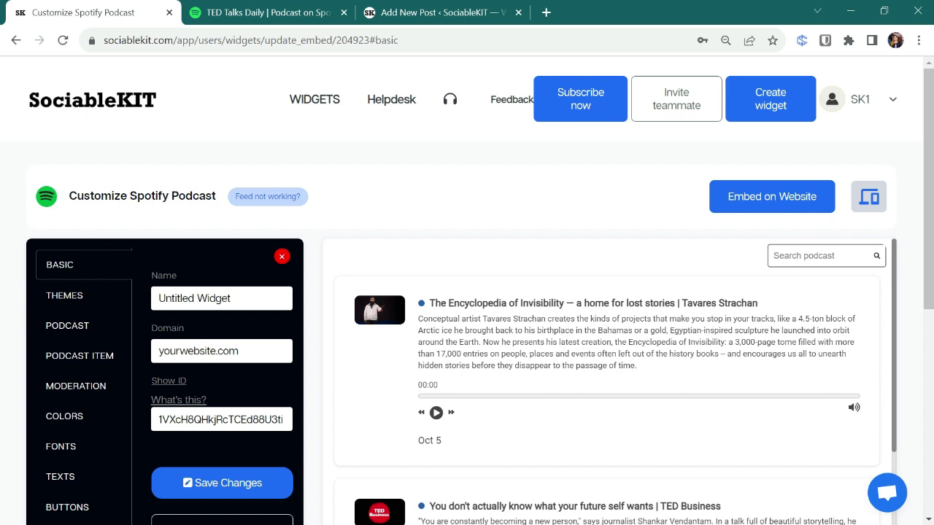
pyautogui.click(93, 296)
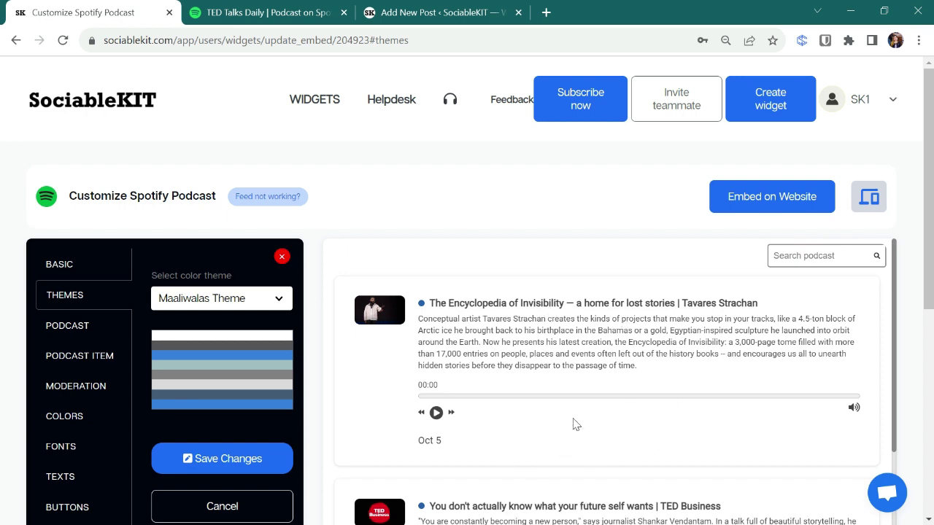
pyautogui.click(238, 302)
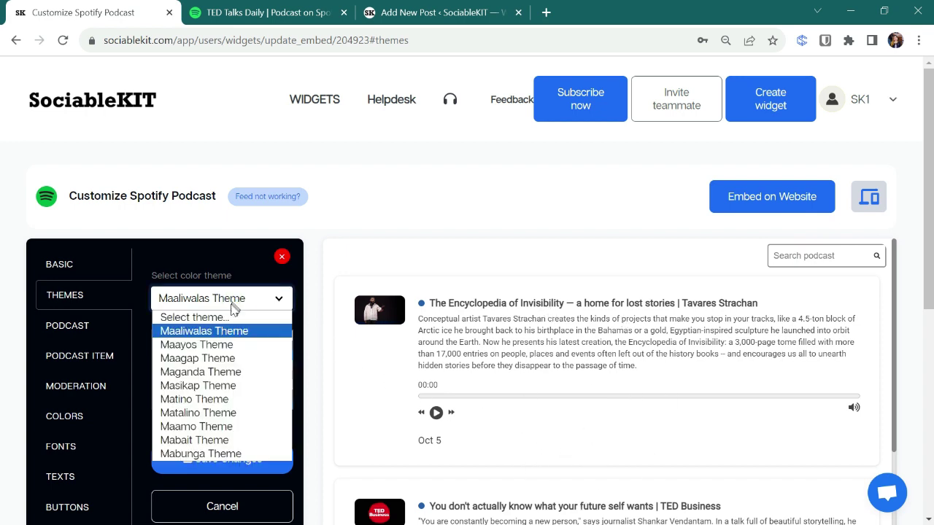
pyautogui.click(215, 345)
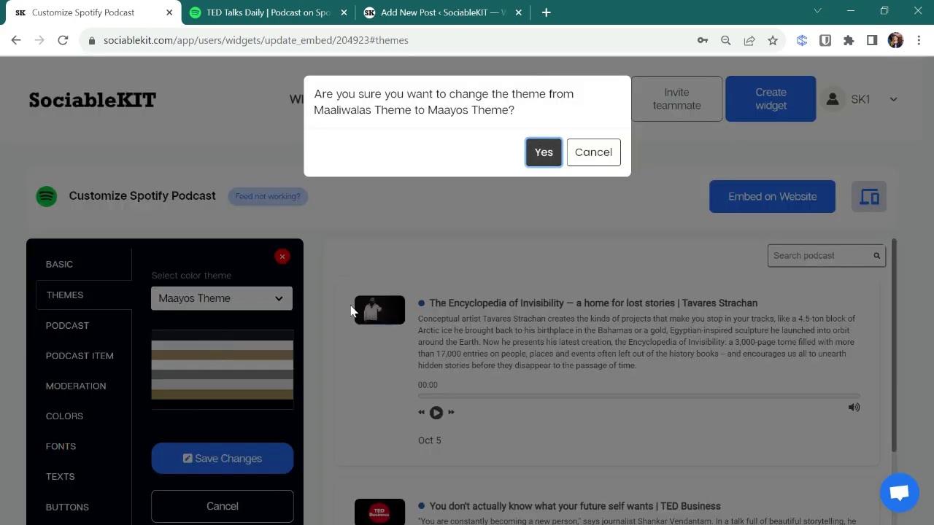
pyautogui.click(542, 153)
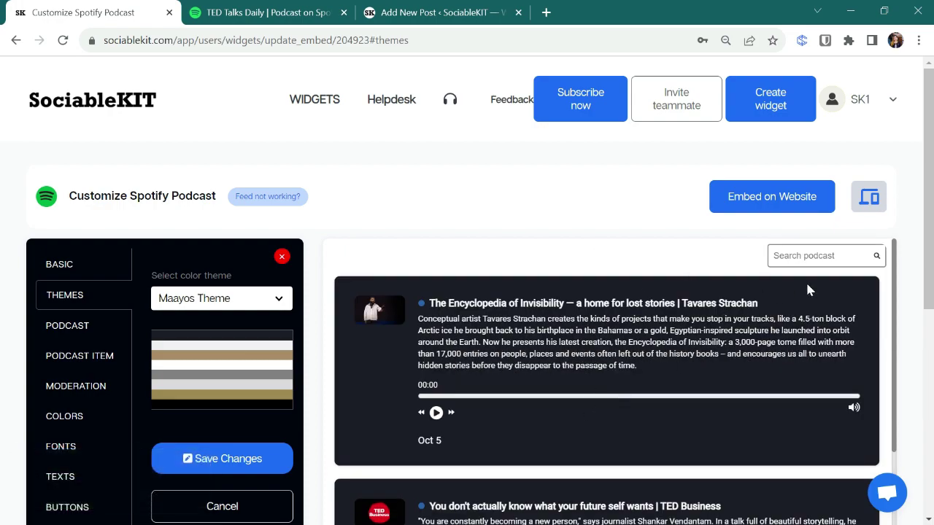
pyautogui.scroll(-2, 824, 285)
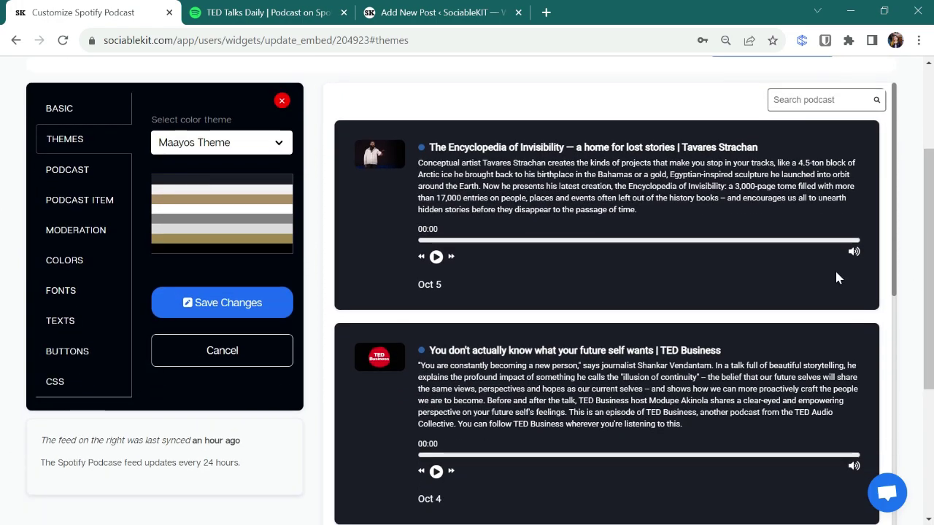
pyautogui.scroll(-3, 705, 303)
pyautogui.scroll(-11, 705, 303)
pyautogui.scroll(3, 704, 303)
pyautogui.scroll(11, 705, 303)
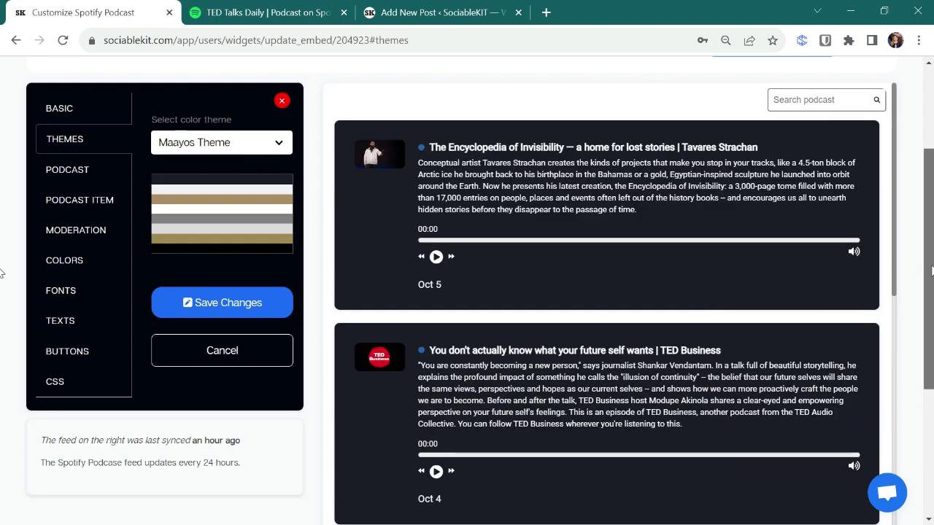
pyautogui.scroll(2, 2, 273)
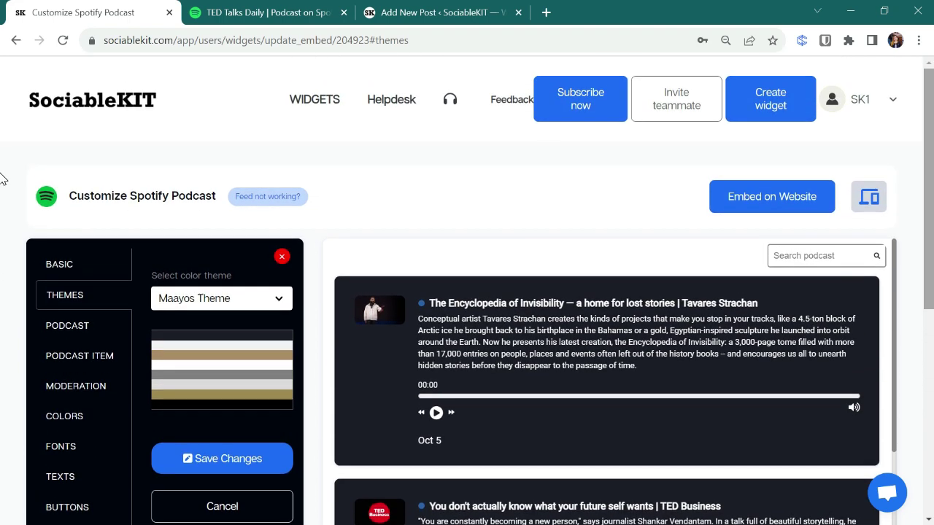
# - Switch the colour theme back to Maaliwalas and confirm the change
pyautogui.click(245, 300)
pyautogui.click(228, 330)
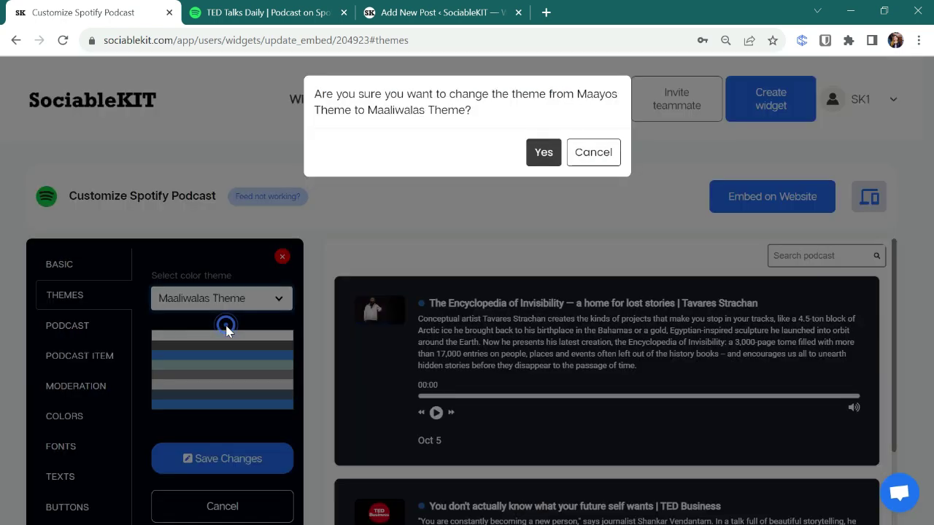
pyautogui.click(552, 153)
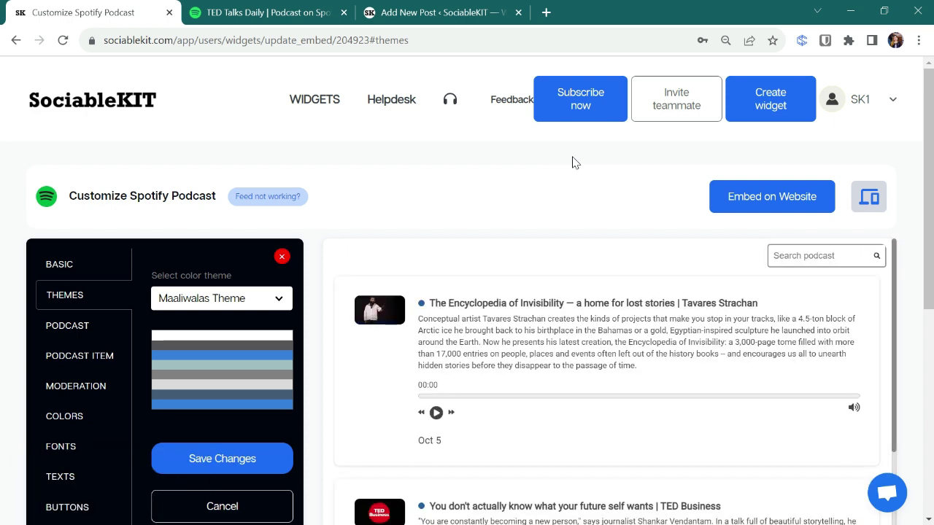
# - Open the Podcast Item settings showing title, description and date enabled, time hidden, padding 30
pyautogui.click(86, 332)
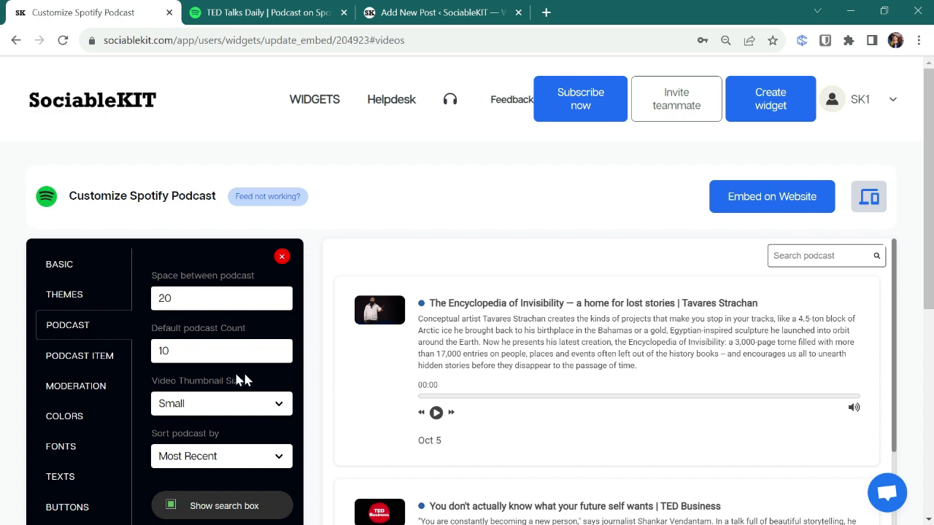
pyautogui.click(79, 363)
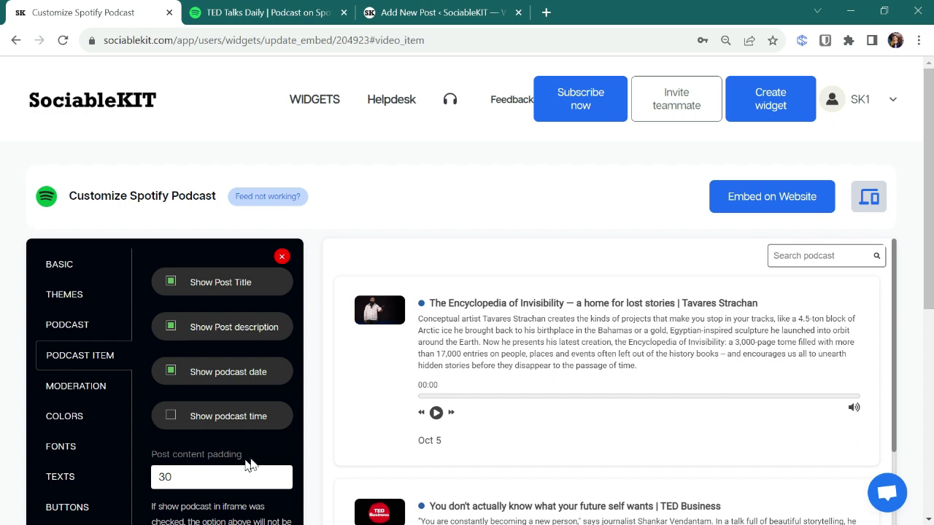
# - Review Moderation, Colors and Fonts, ending on Texts with the 'Load More Podcast' label
pyautogui.click(88, 392)
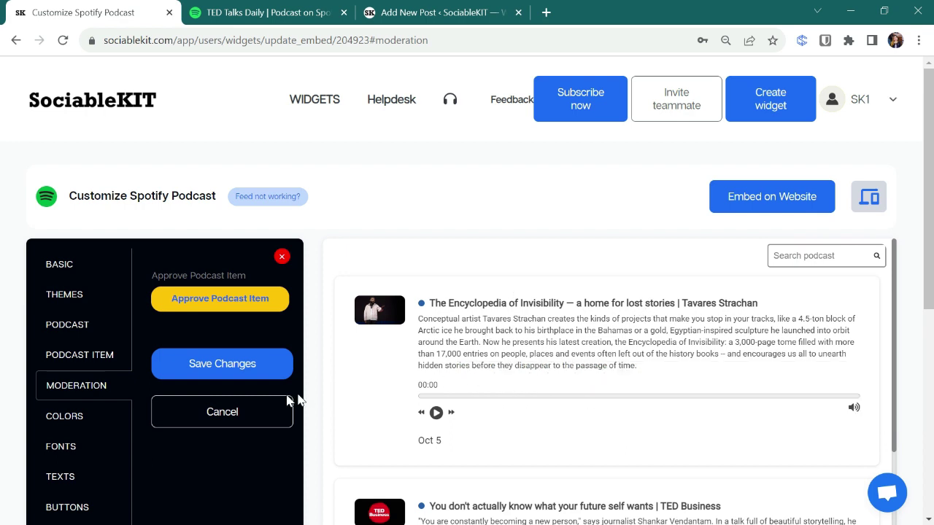
pyautogui.click(82, 421)
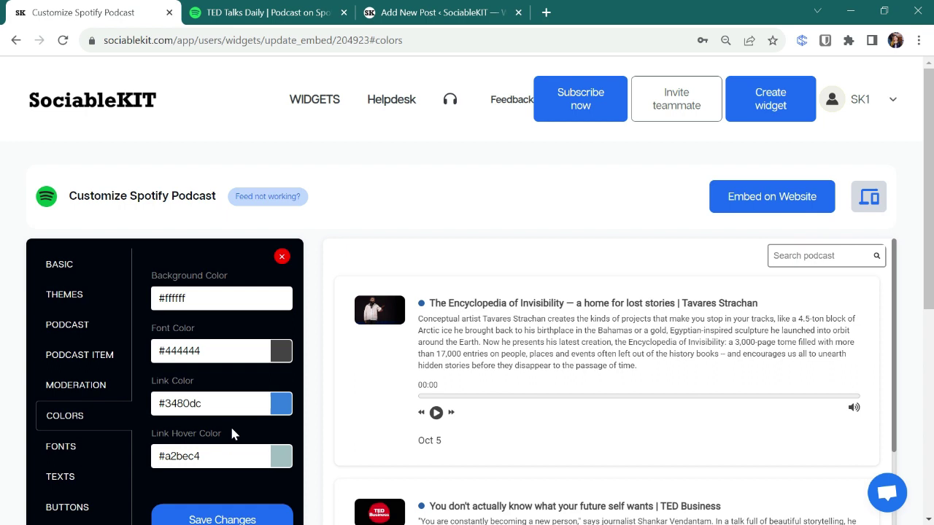
pyautogui.click(83, 454)
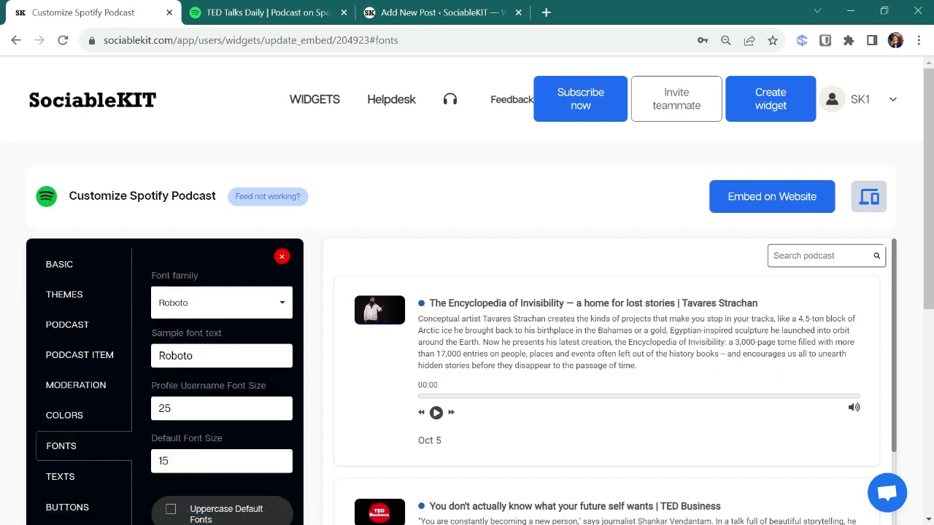
pyautogui.click(87, 482)
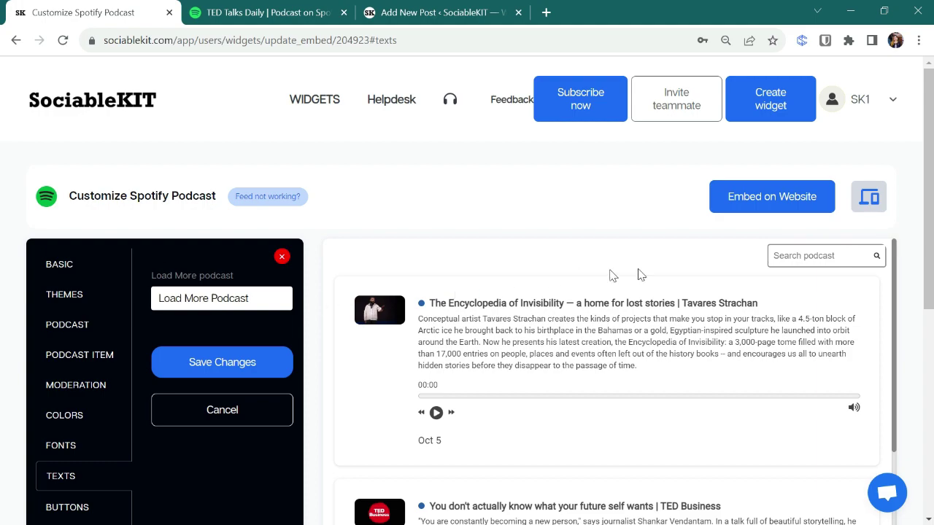
# - Scroll the preview to the Load More Podcast button and review the Buttons settings
pyautogui.moveTo(928, 138); pyautogui.dragTo(931, 312)
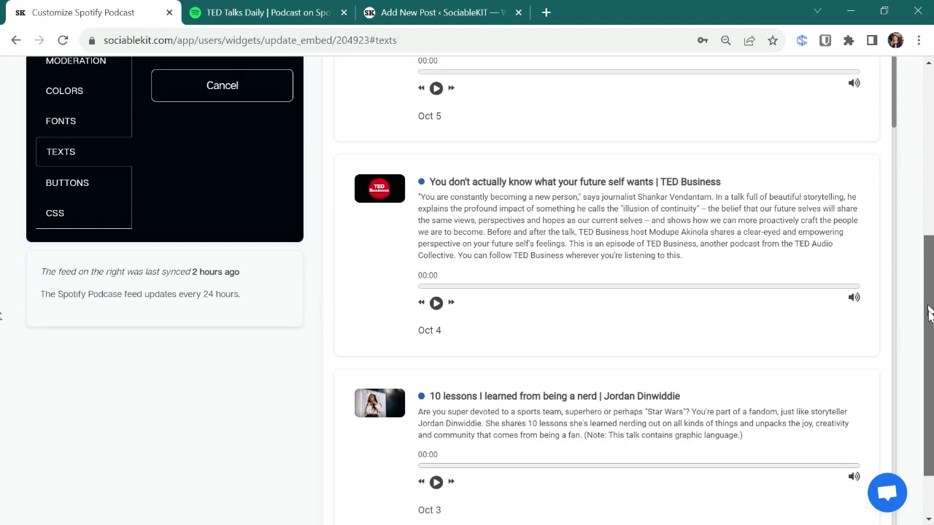
pyautogui.scroll(-15, 634, 353)
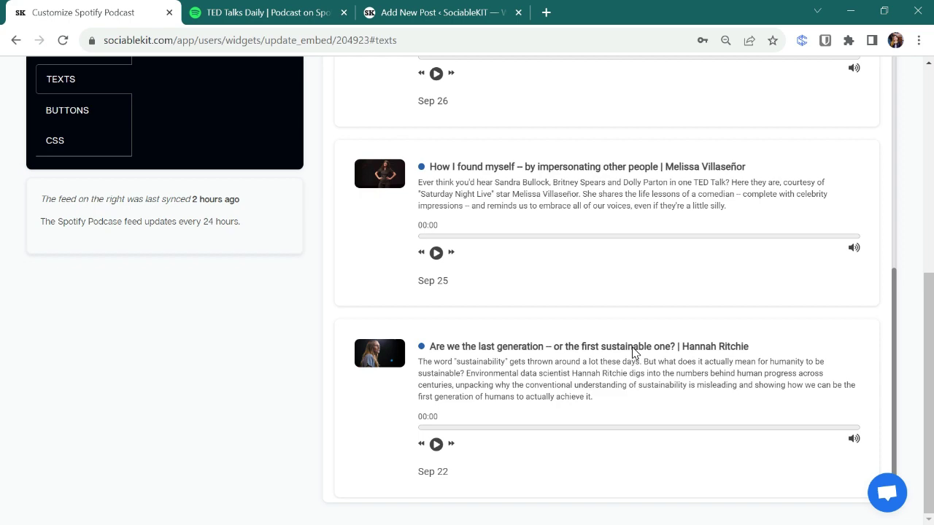
pyautogui.scroll(-2, 633, 353)
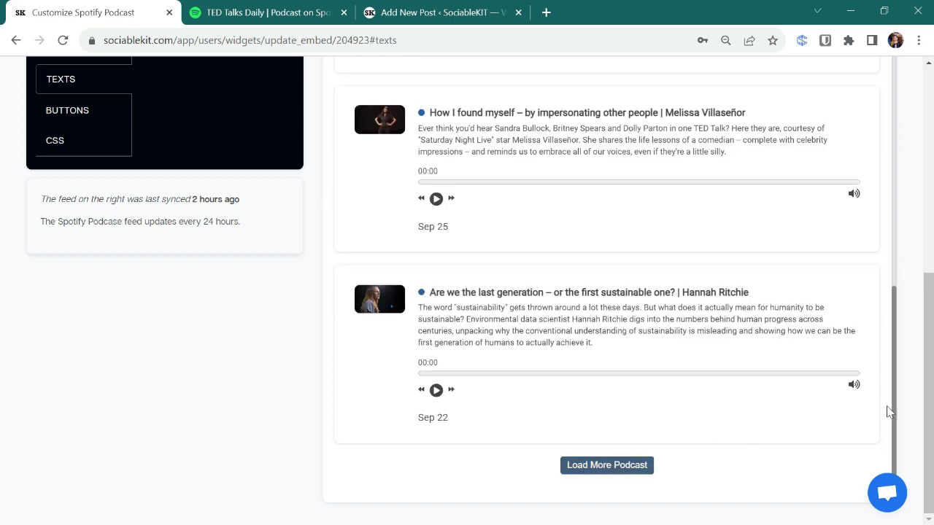
pyautogui.scroll(3, 5, 328)
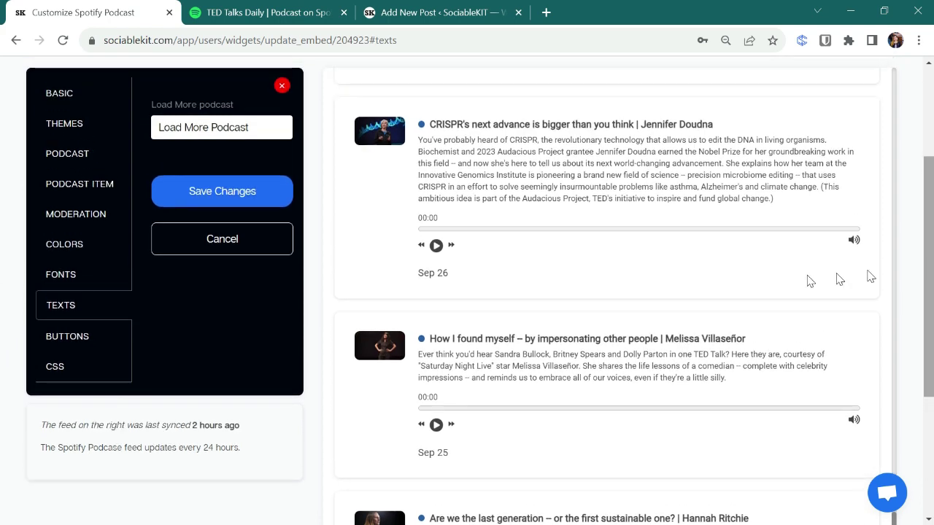
pyautogui.click(79, 335)
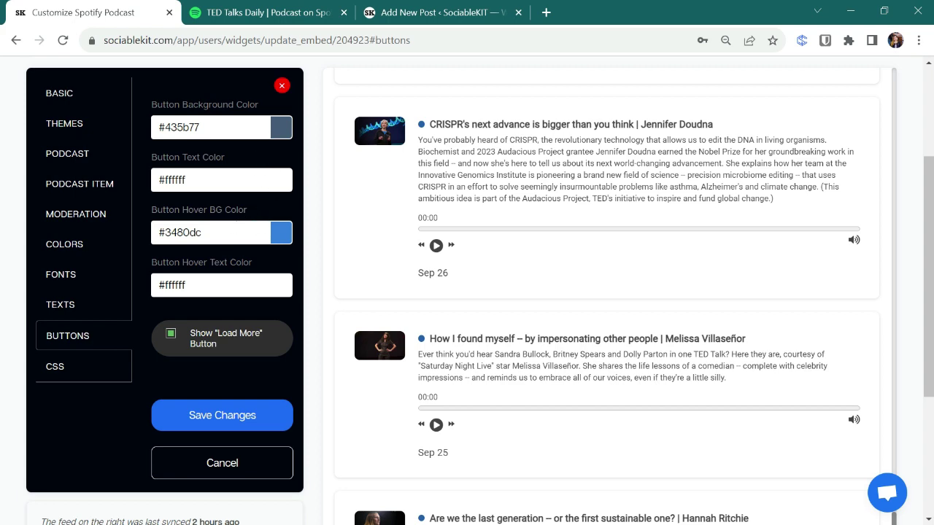
pyautogui.moveTo(927, 187); pyautogui.dragTo(926, 302)
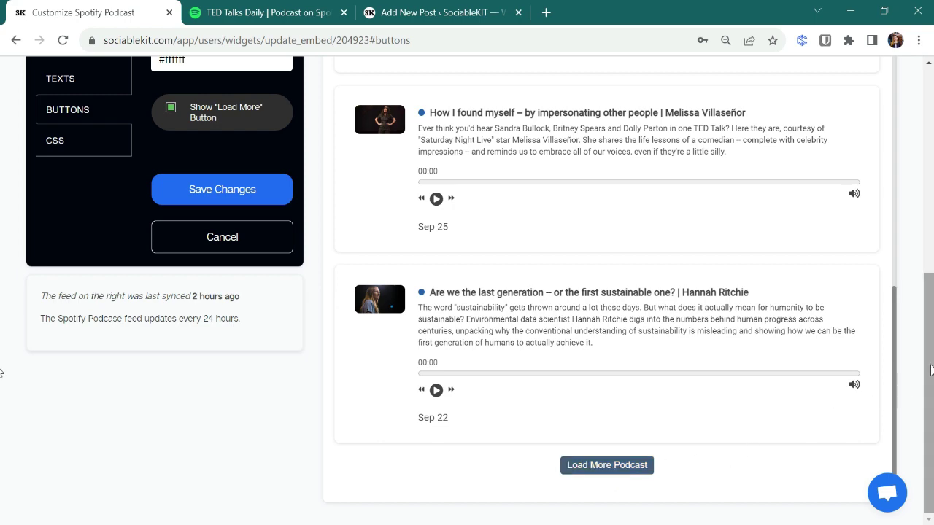
pyautogui.scroll(3, 2, 313)
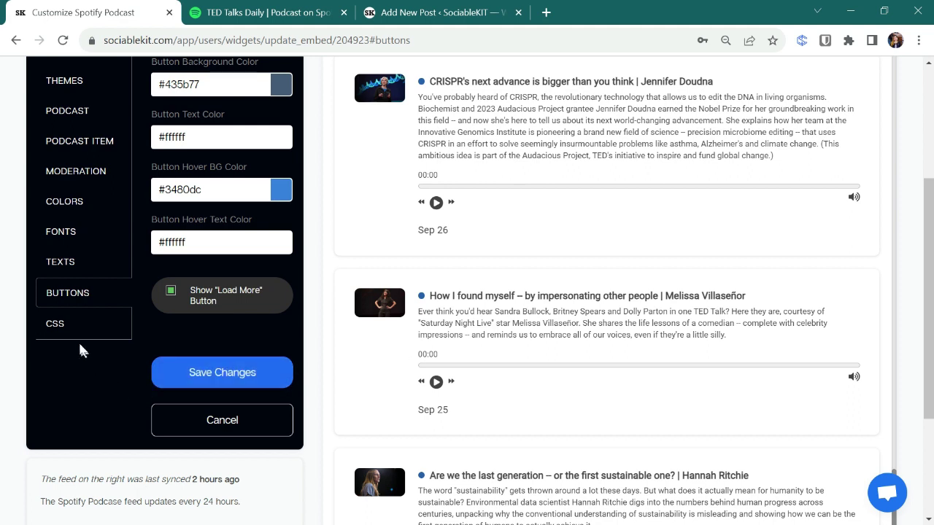
# - Bring up the empty custom CSS settings and return the preview to the top
pyautogui.click(70, 330)
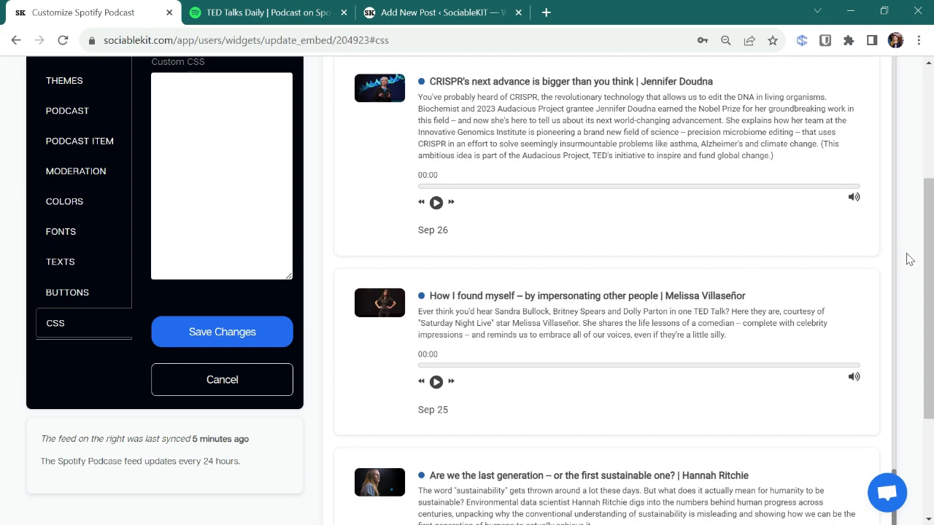
pyautogui.scroll(1, 927, 256)
pyautogui.scroll(2, 3, 191)
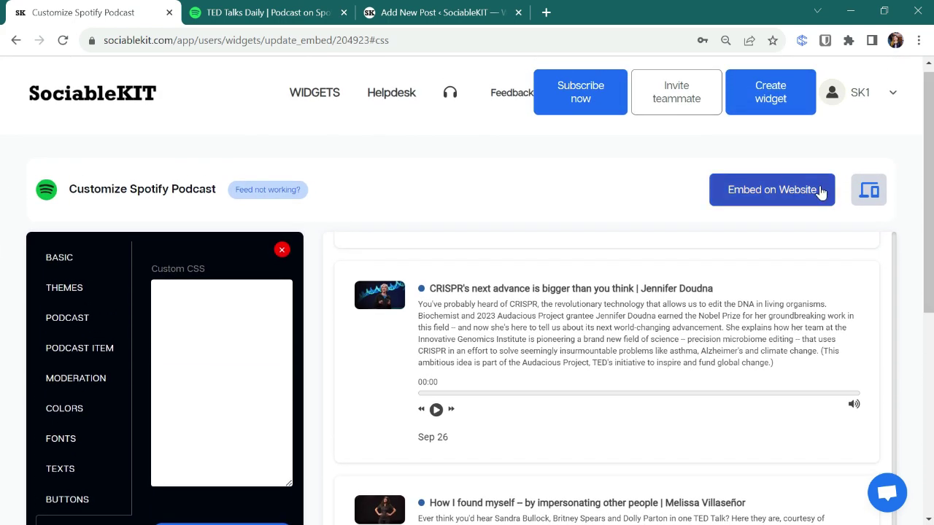
# - Copy the podcast widget's WordPress JavaScript embed code from Embed on Website
pyautogui.click(777, 191)
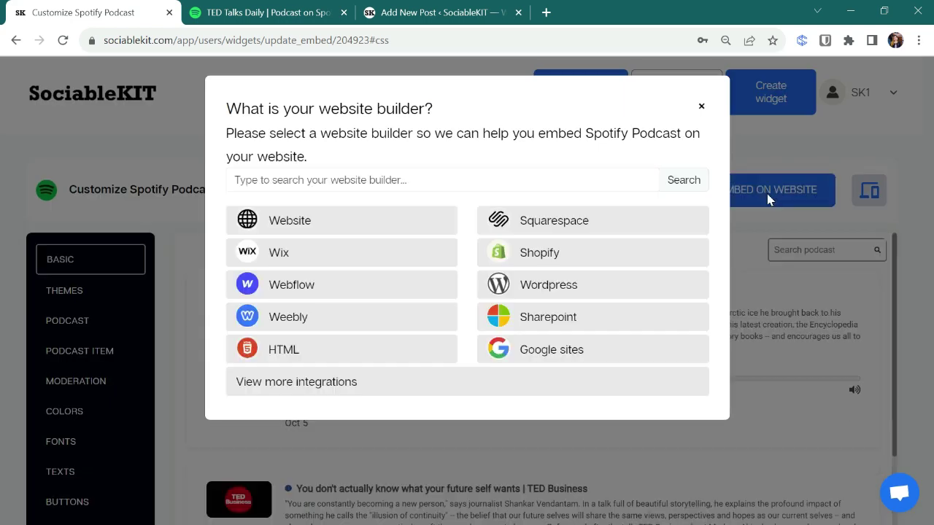
pyautogui.click(553, 292)
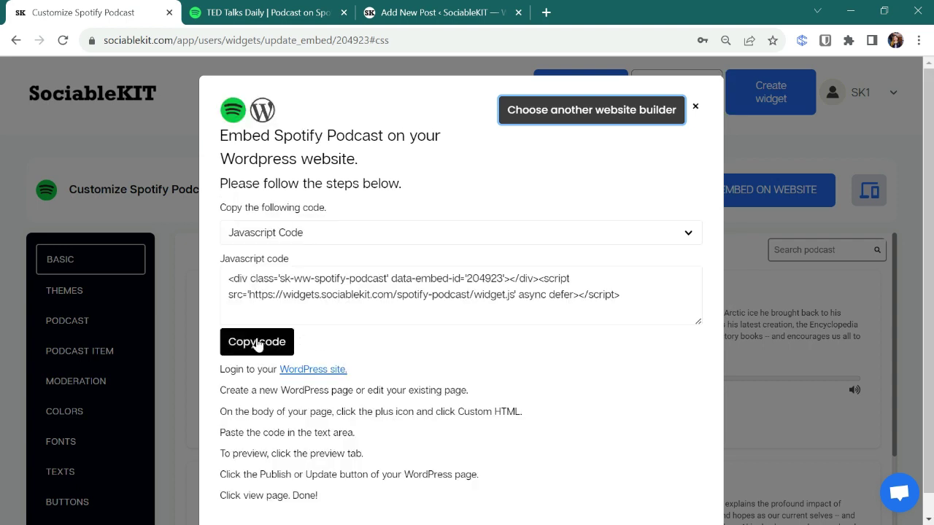
pyautogui.click(253, 343)
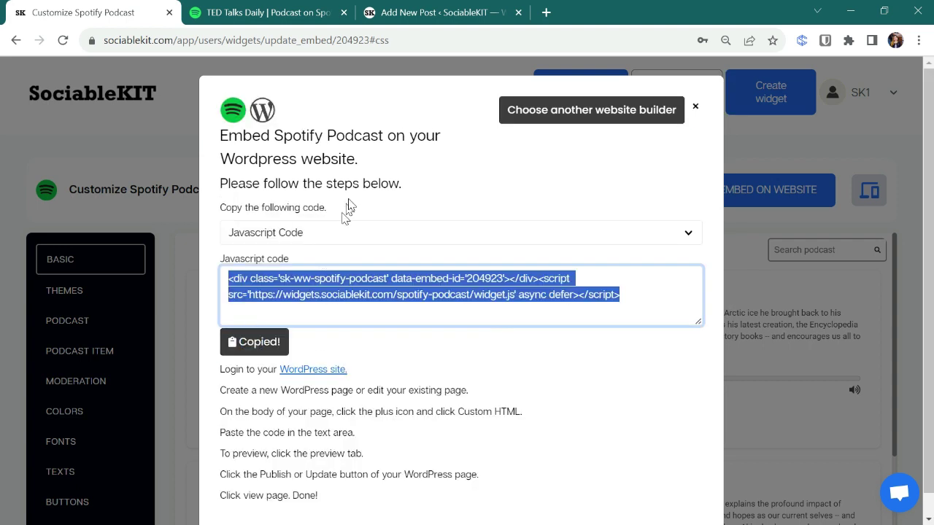
# - In the new WordPress post editor, enter the title SPOTIFY PODCAST FEED
pyautogui.click(441, 9)
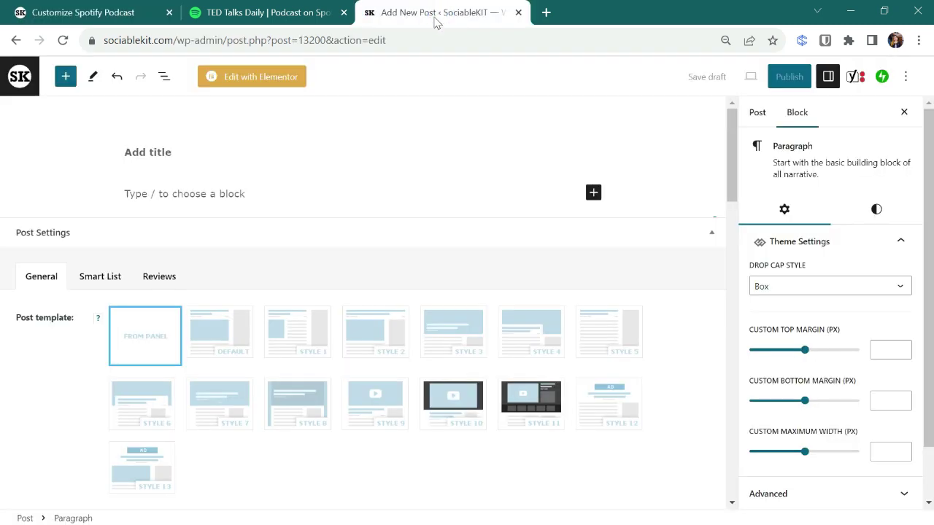
pyautogui.click(164, 150)
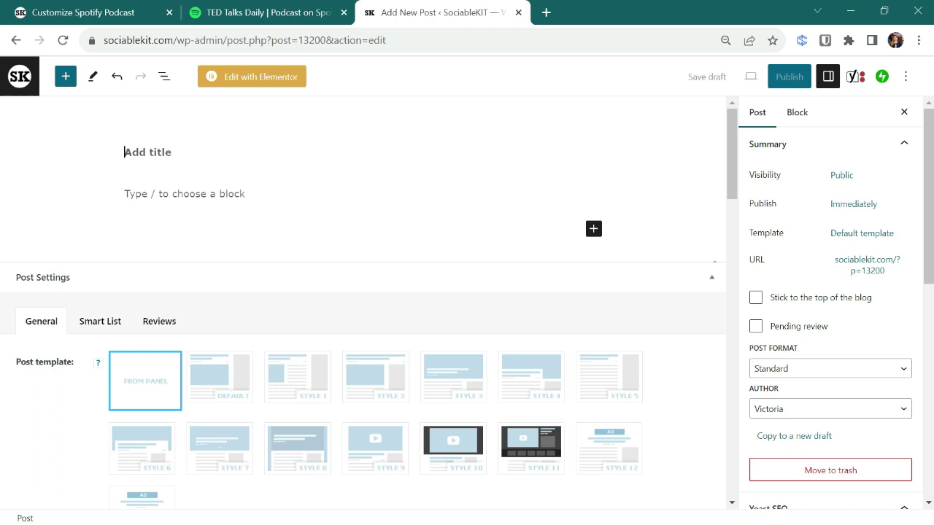
pyautogui.write('SPOTI')
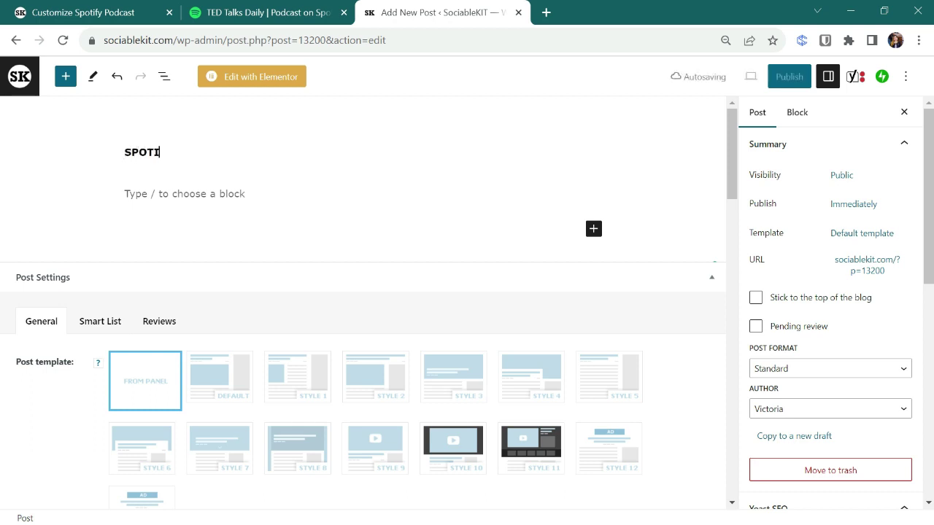
pyautogui.write('FY PODCAST FEED')
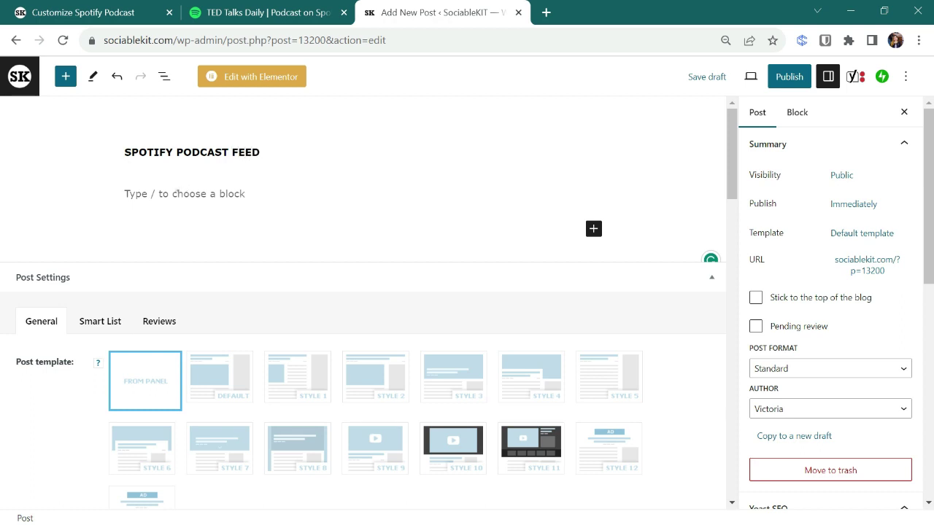
# - Add a Custom HTML block and paste the SociableKIT embed code into it
pyautogui.click(176, 193)
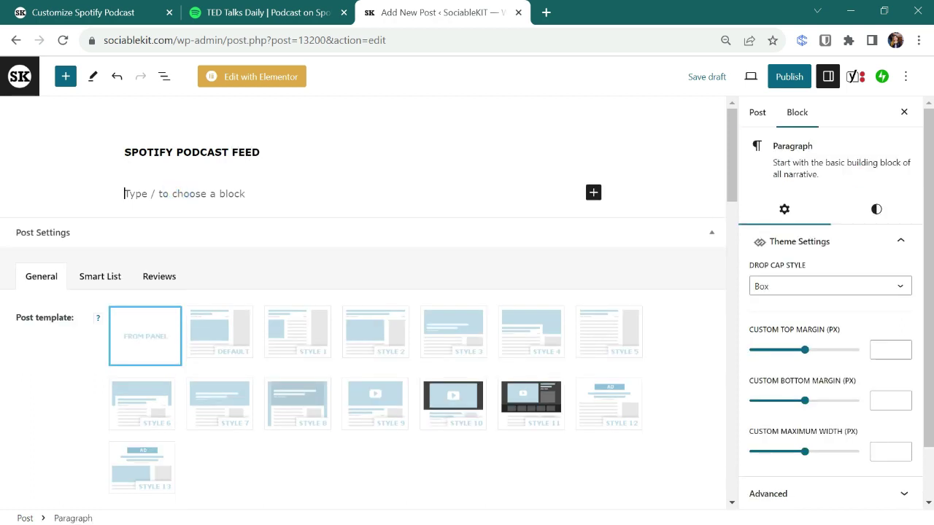
pyautogui.click(593, 194)
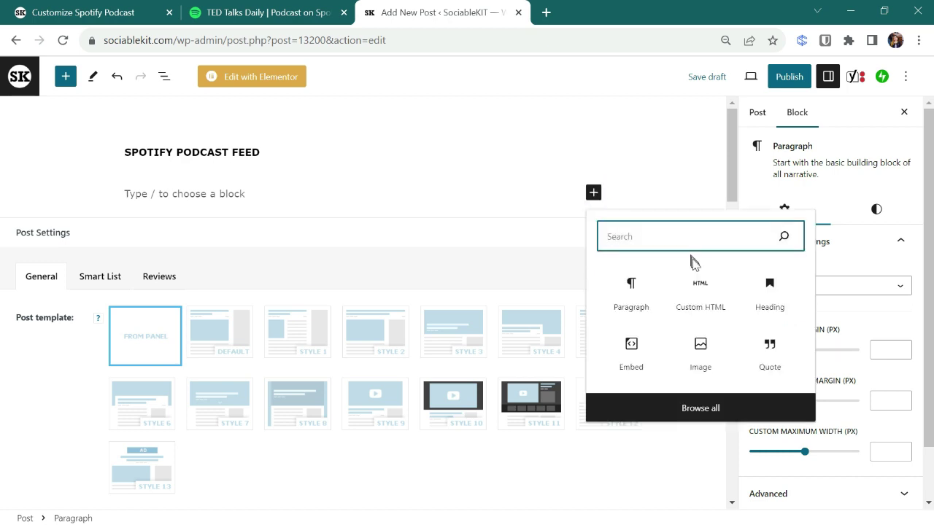
pyautogui.click(701, 295)
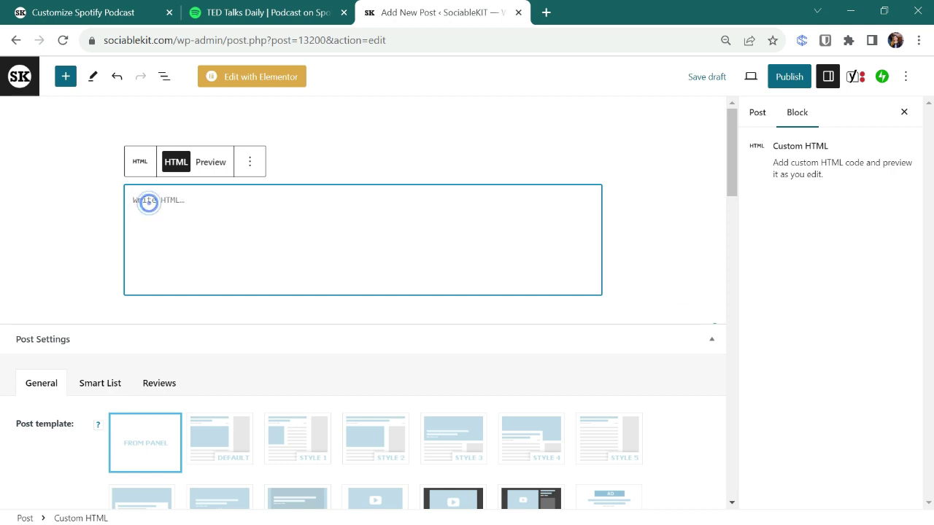
pyautogui.rightClick(150, 206)
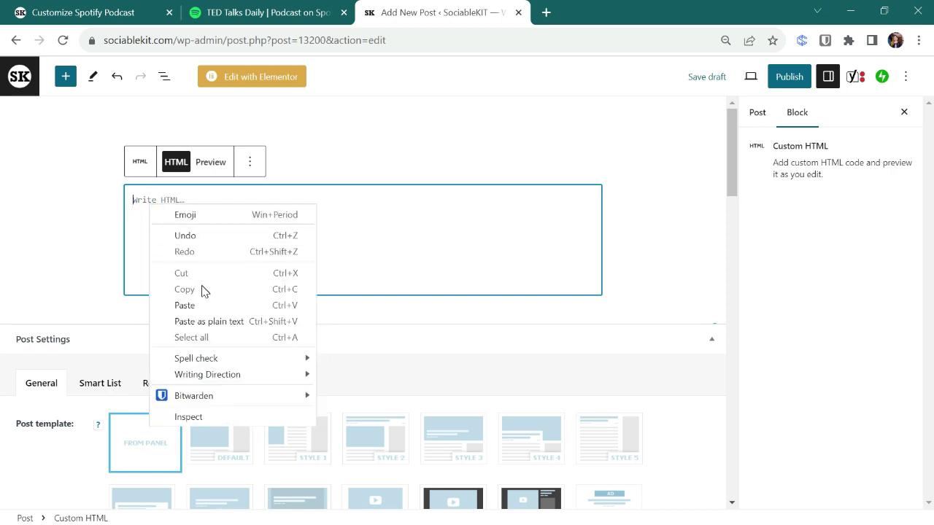
pyautogui.click(194, 306)
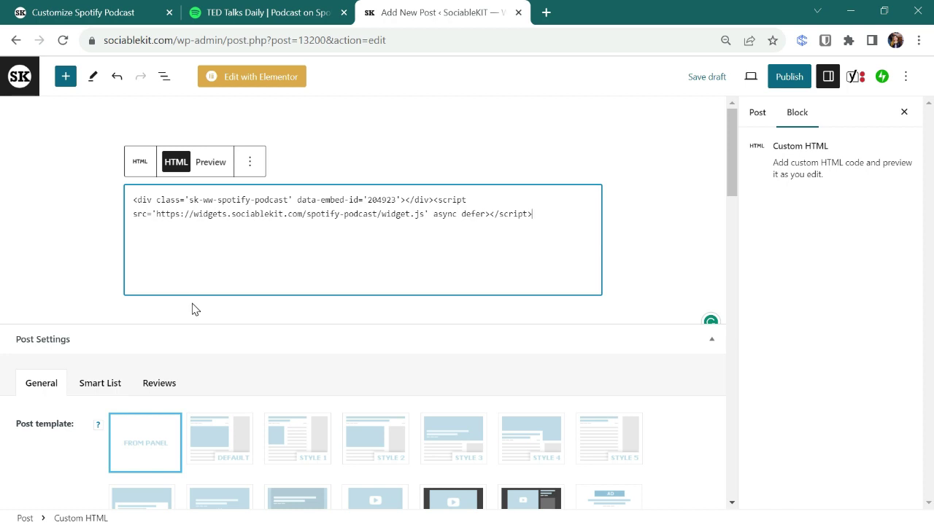
# - Preview the Custom HTML block and scroll through the rendered TED Talks Daily episodes
pyautogui.click(210, 164)
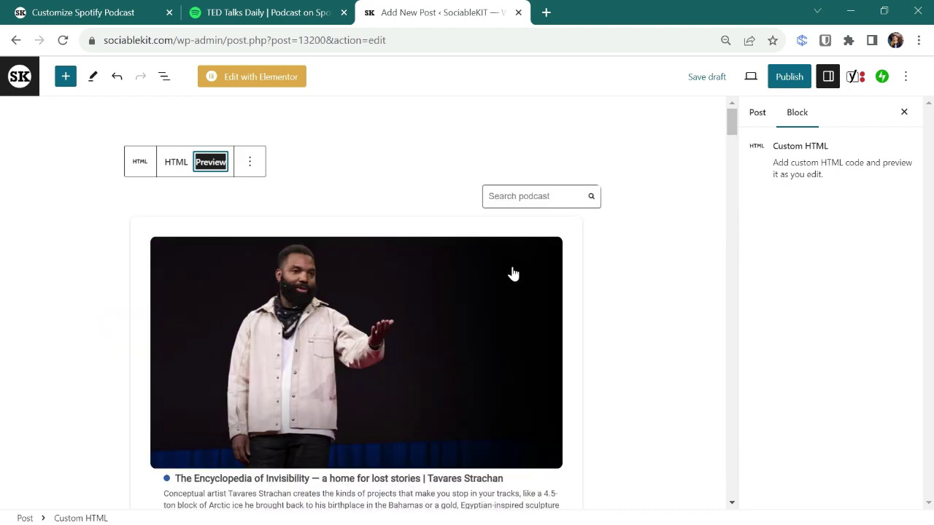
pyautogui.scroll(-2, 511, 272)
pyautogui.scroll(-1, 512, 272)
pyautogui.scroll(-1, 513, 272)
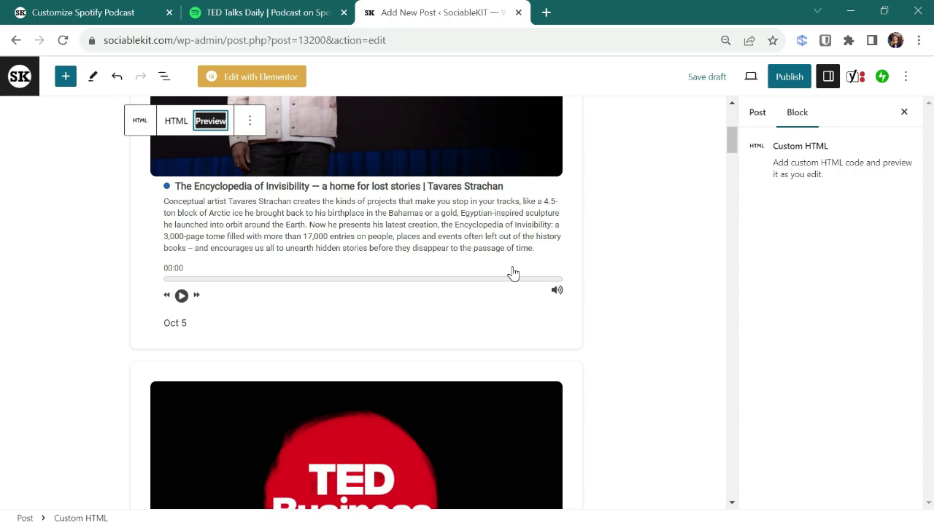
pyautogui.scroll(-5, 511, 272)
pyautogui.scroll(-4, 511, 271)
pyautogui.scroll(-3, 511, 273)
pyautogui.scroll(-3, 511, 273)
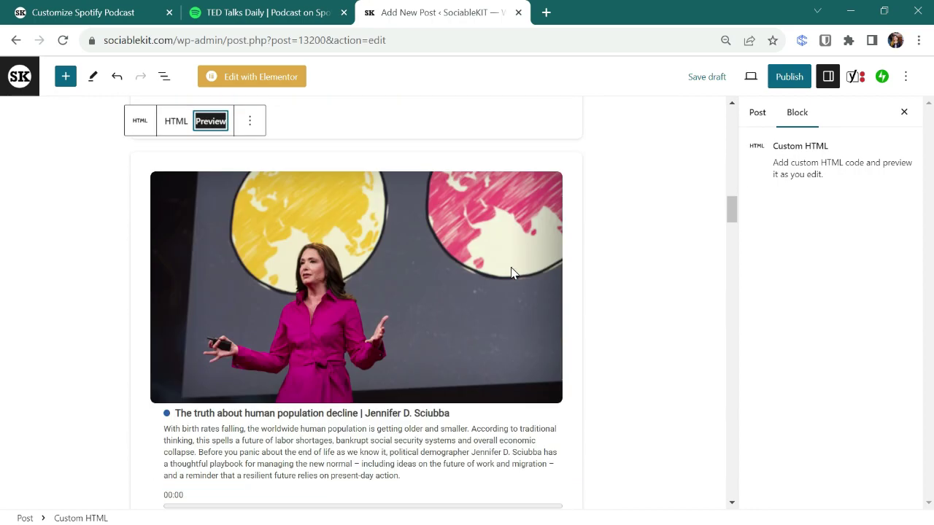
pyautogui.scroll(-5, 512, 273)
pyautogui.scroll(-5, 511, 273)
pyautogui.scroll(-4, 511, 273)
pyautogui.scroll(-5, 512, 272)
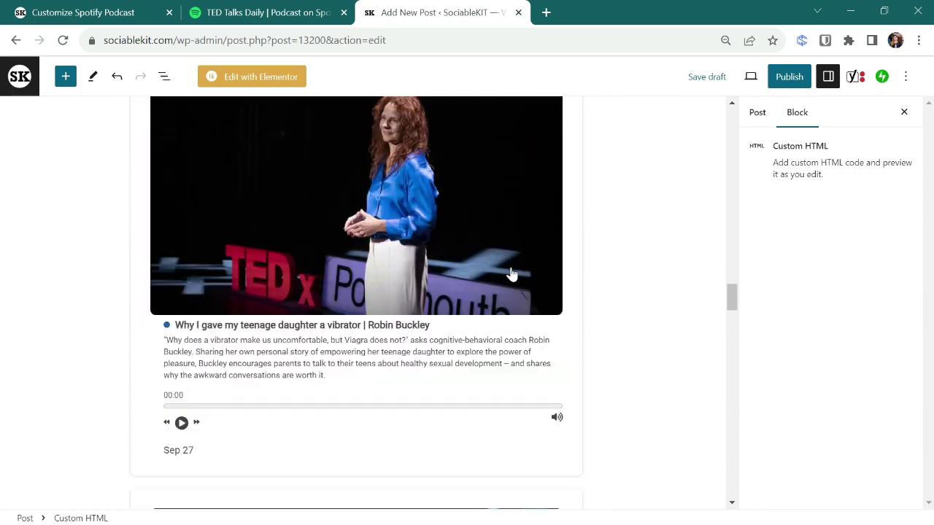
pyautogui.scroll(-5, 511, 272)
pyautogui.scroll(-3, 511, 272)
pyautogui.scroll(-4, 511, 272)
pyautogui.scroll(-5, 512, 273)
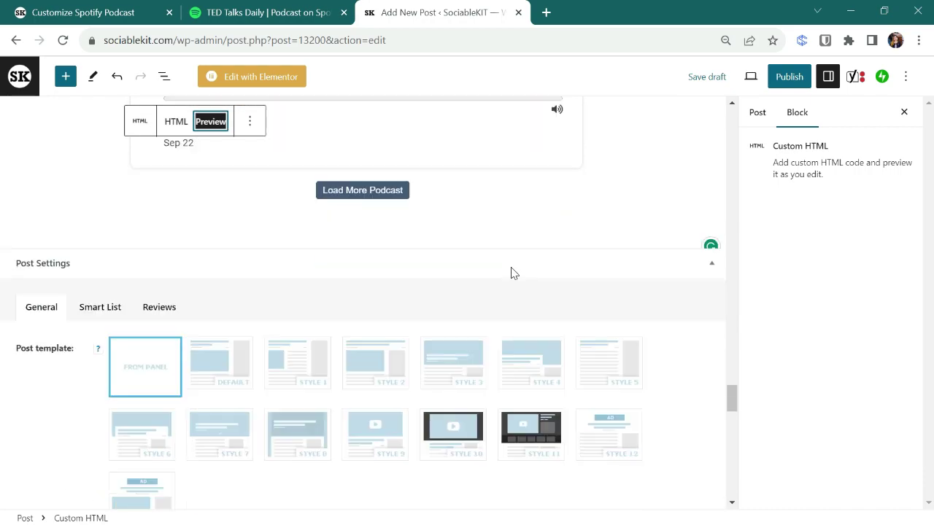
pyautogui.scroll(3, 500, 271)
pyautogui.scroll(5, 498, 271)
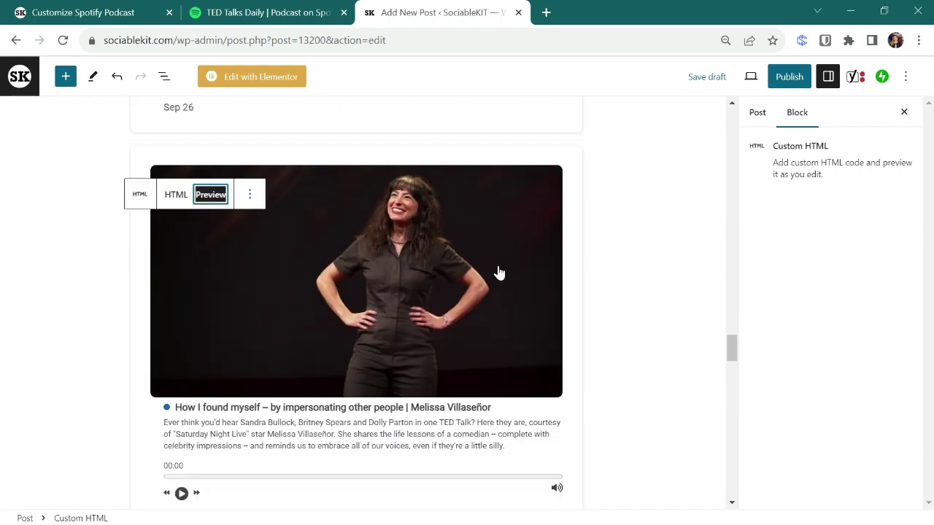
pyautogui.scroll(5, 499, 272)
pyautogui.scroll(4, 498, 271)
pyautogui.scroll(4, 501, 272)
pyautogui.scroll(5, 499, 272)
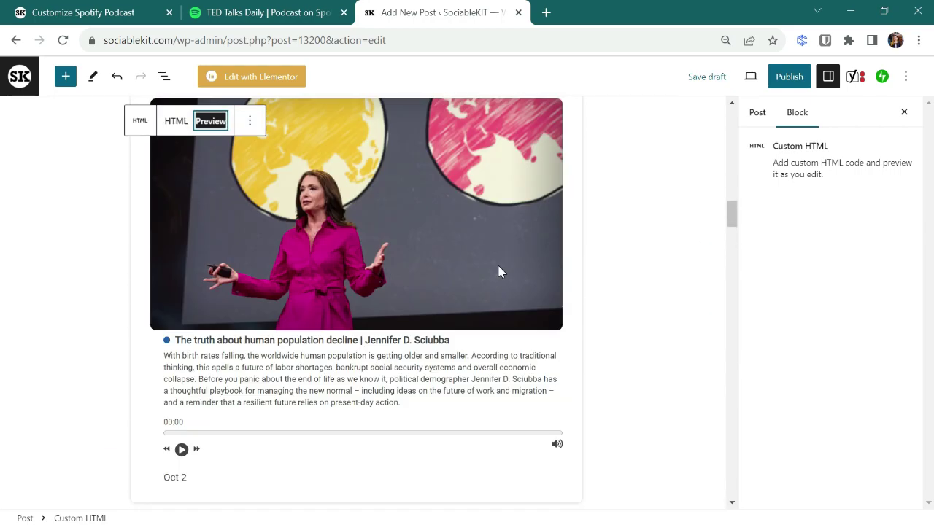
pyautogui.scroll(5, 498, 272)
pyautogui.scroll(5, 498, 272)
pyautogui.scroll(4, 499, 272)
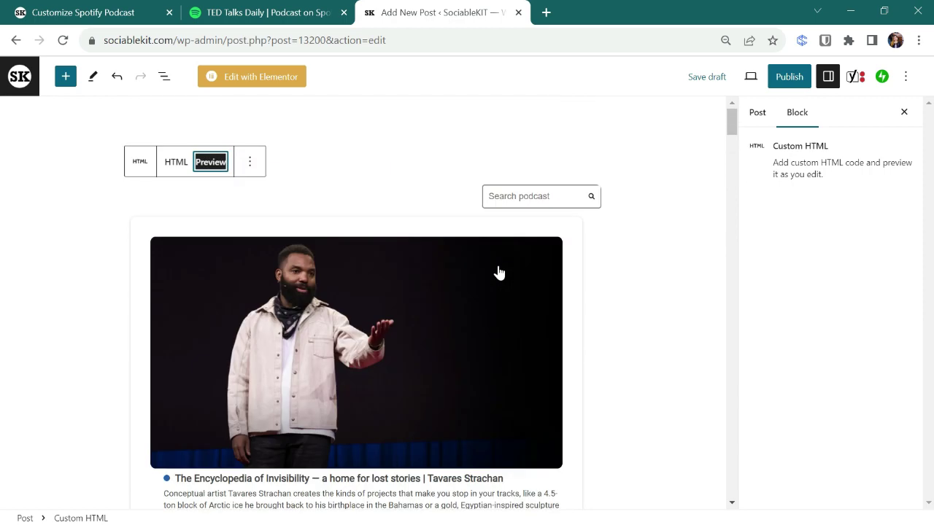
# - Publish the post and view it on the live site
pyautogui.click(792, 80)
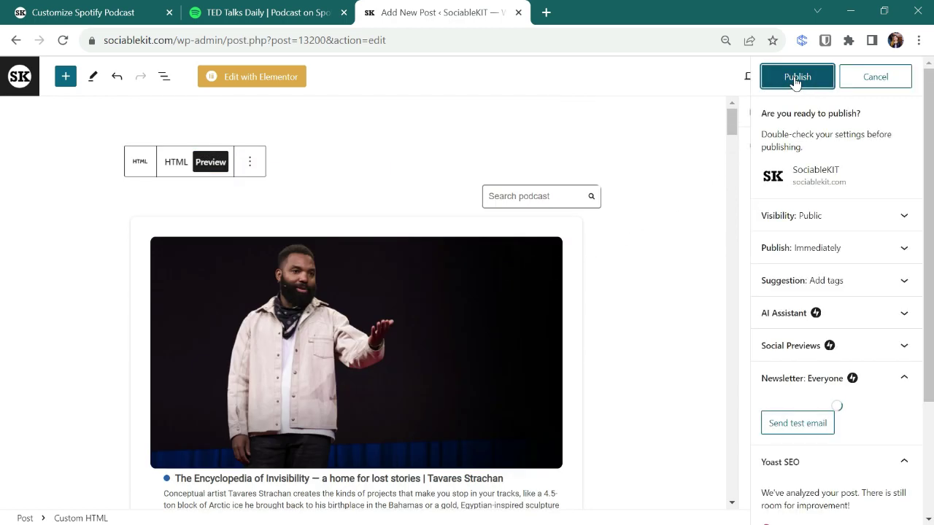
pyautogui.click(796, 81)
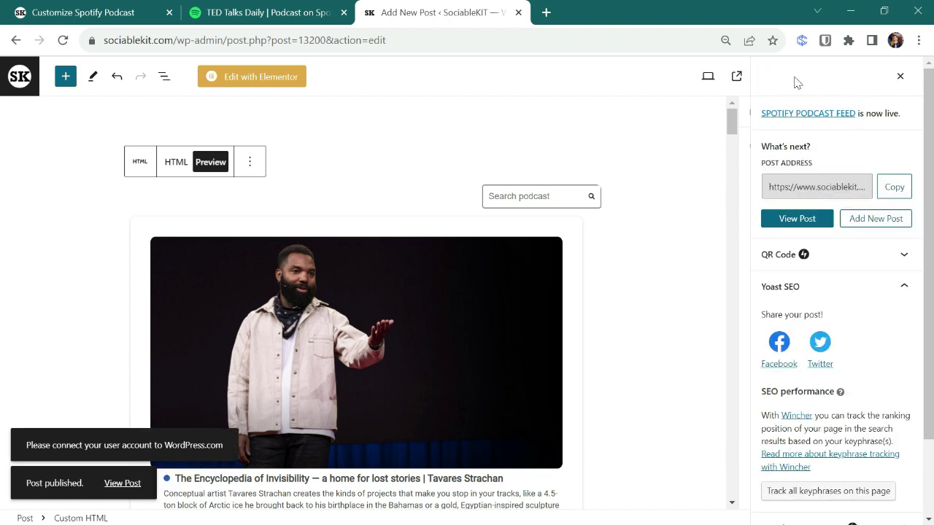
pyautogui.click(788, 222)
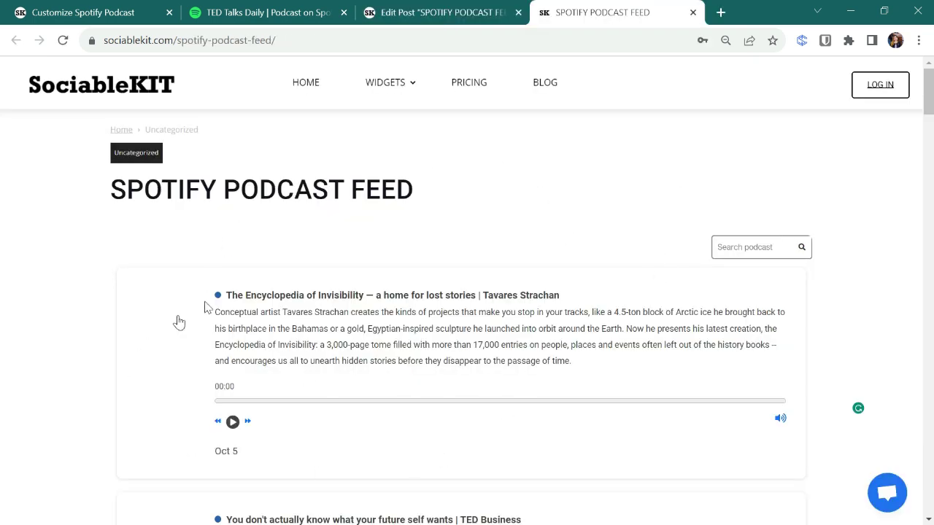
# - Scroll the live episode feed, then show the support chat's Helpdesk articles
pyautogui.moveTo(929, 113); pyautogui.dragTo(930, 149)
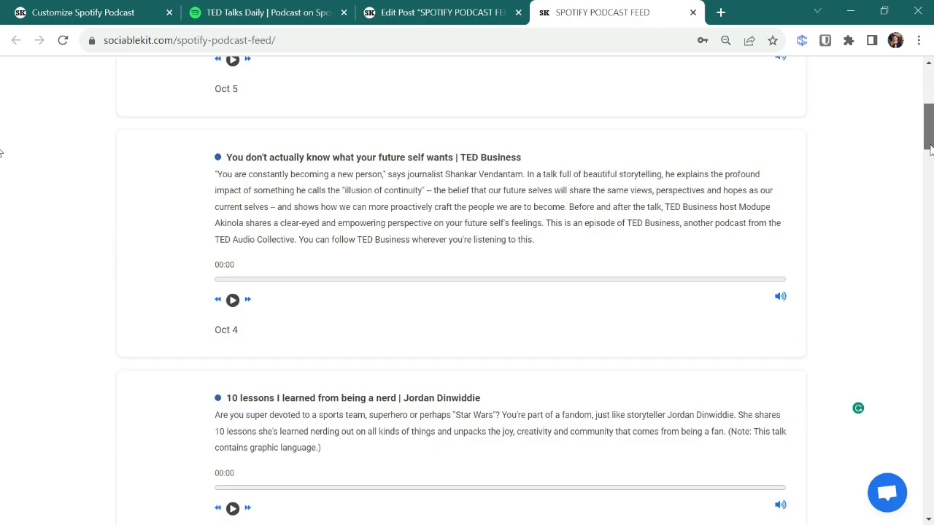
pyautogui.scroll(-6, 2, 204)
pyautogui.scroll(-7, 3, 250)
pyautogui.scroll(-5, 2, 278)
pyautogui.scroll(-2, 3, 299)
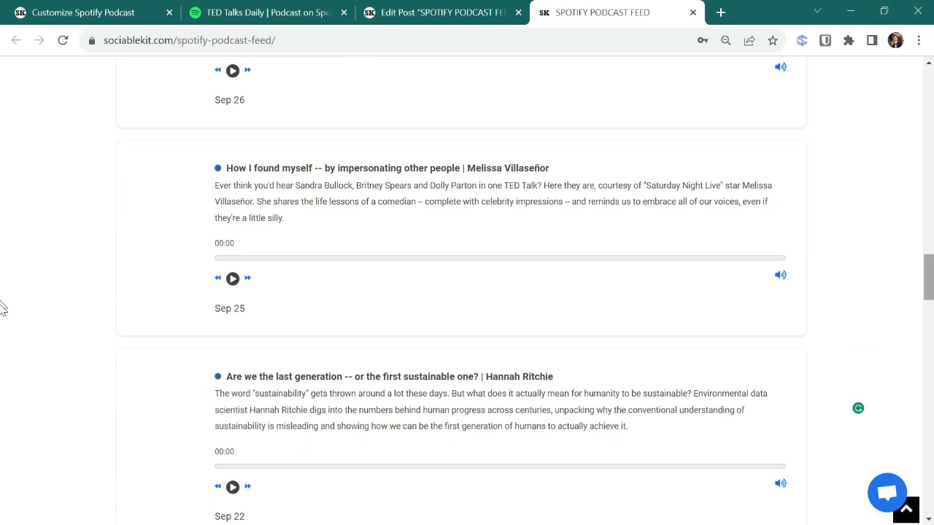
pyautogui.click(886, 491)
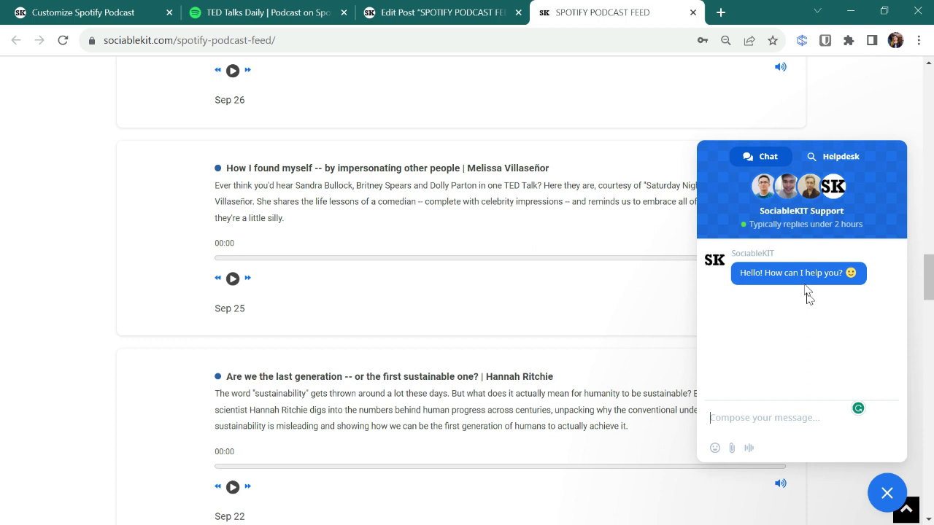
pyautogui.click(842, 159)
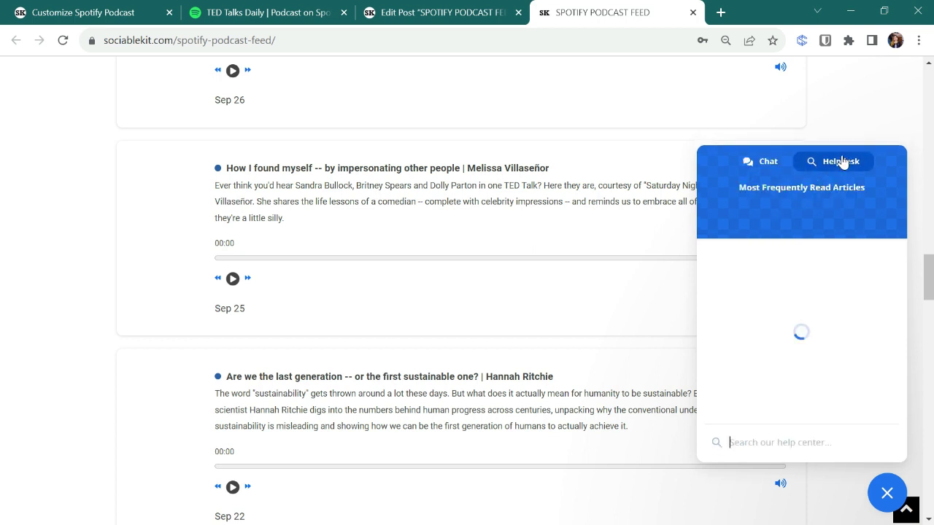